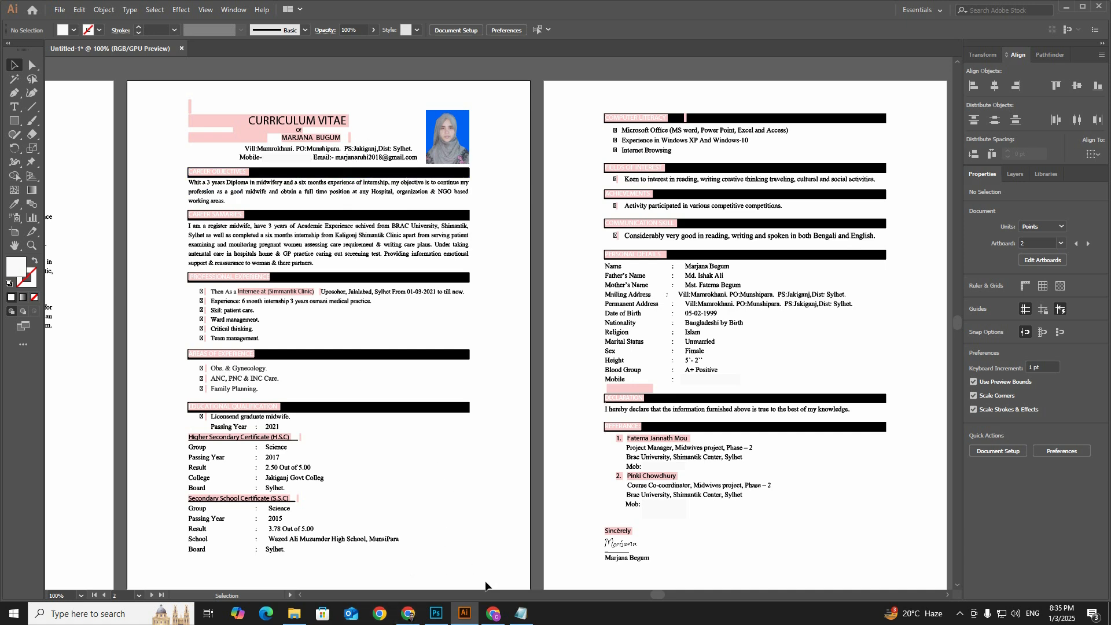
Step: Switch to the browser and open PDF2Go's PDF-to-text converter from the search results
click(492, 613)
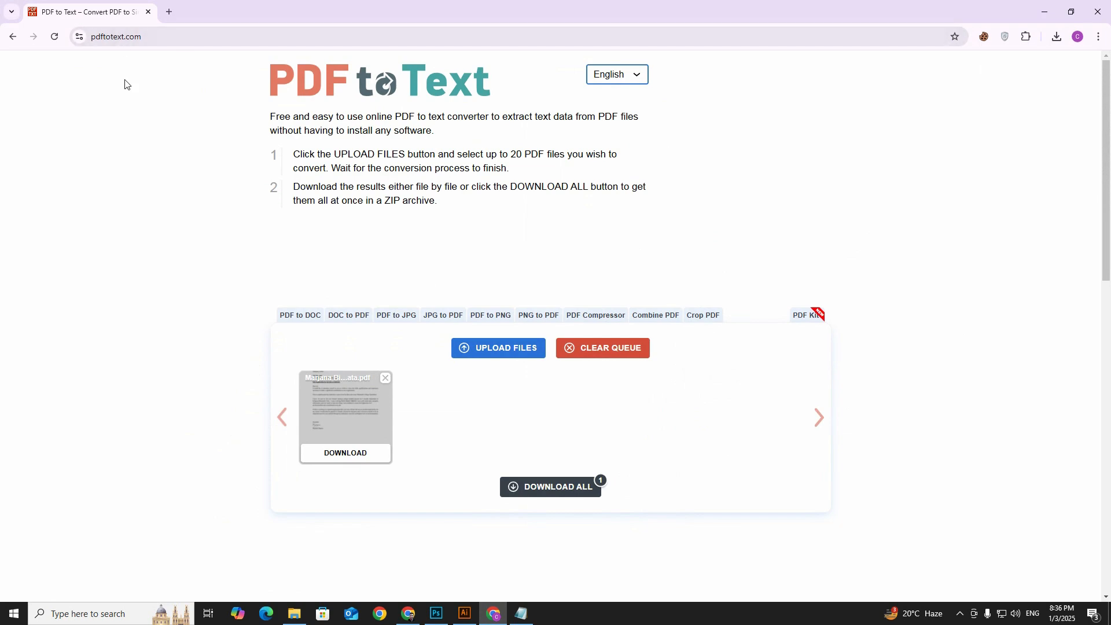
click(13, 37)
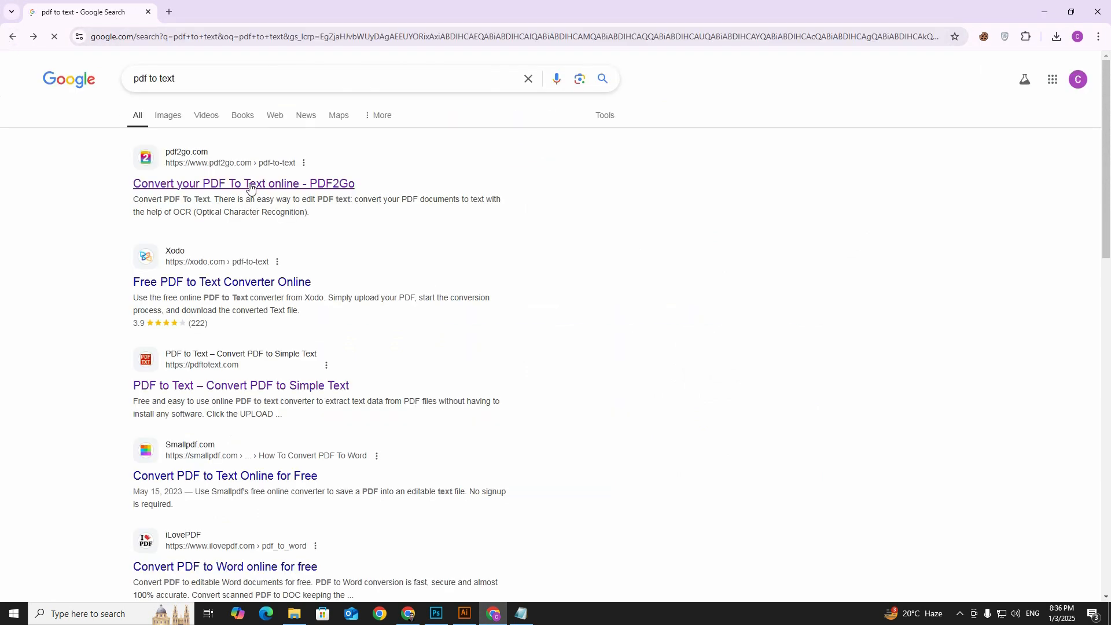
click(320, 185)
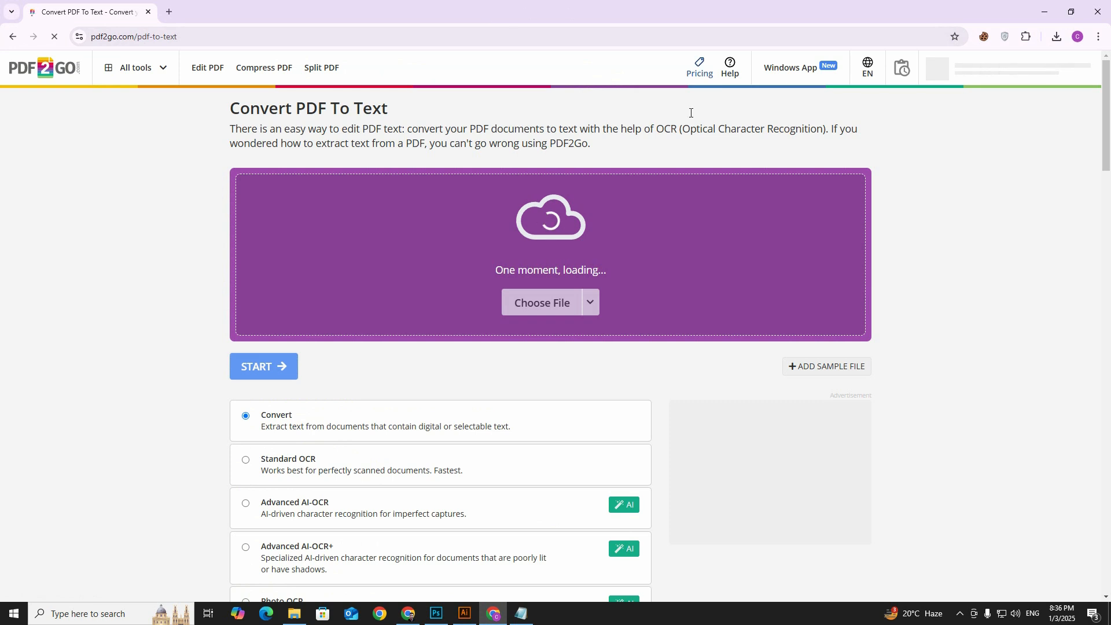
Step: Bring up the extracted bio data text in Notepad and place its window over the Illustrator CV, with the browser minimized
click(520, 613)
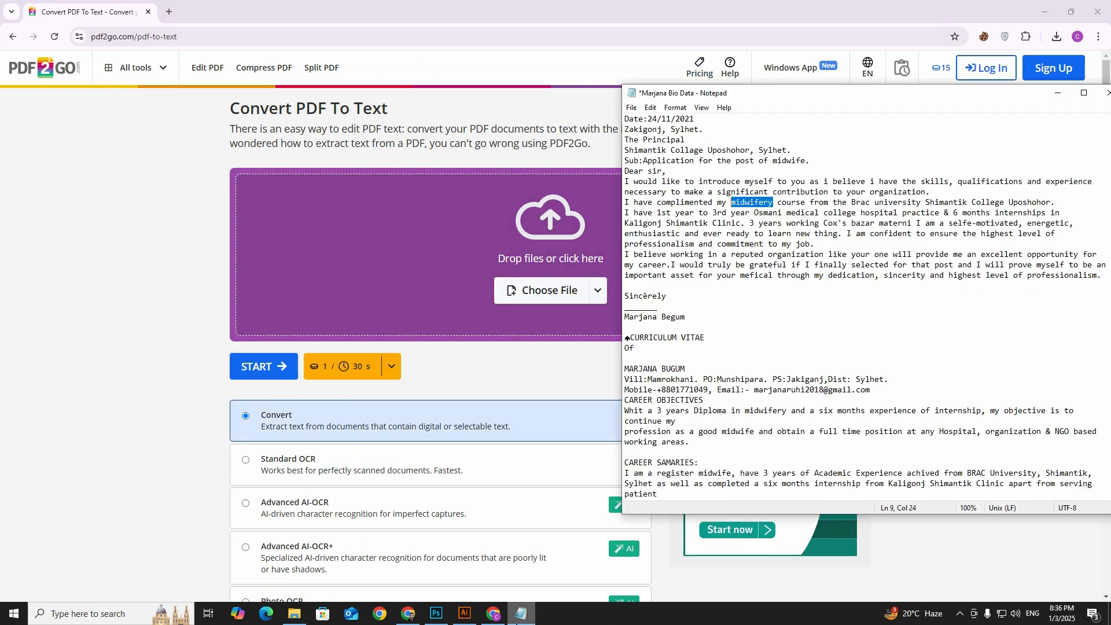
click(1047, 9)
click(1046, 8)
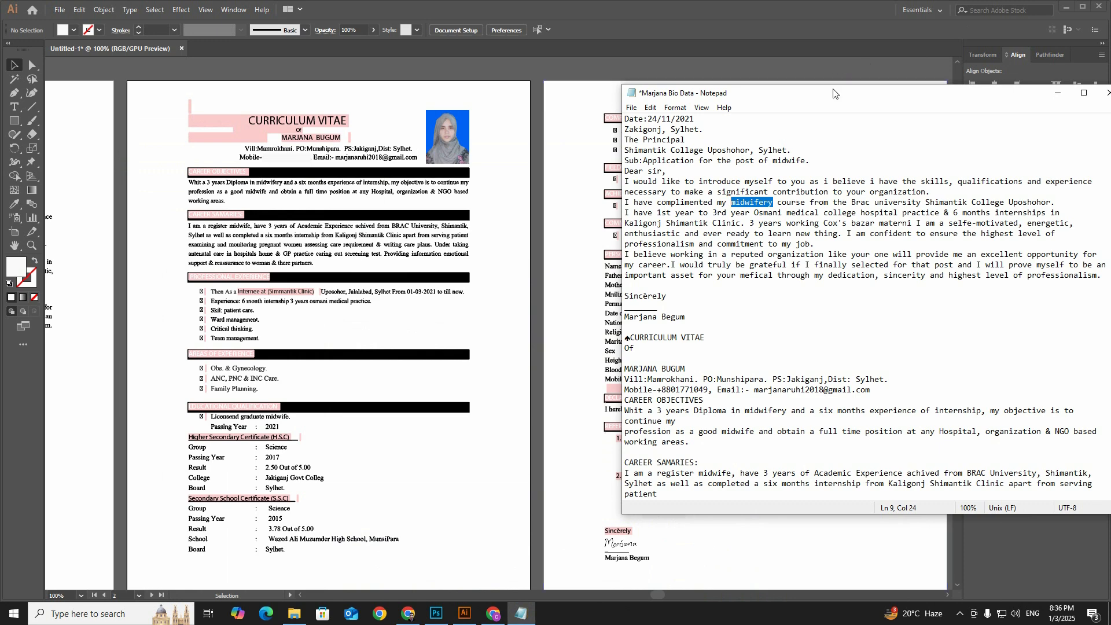
drag(834, 92, 743, 109)
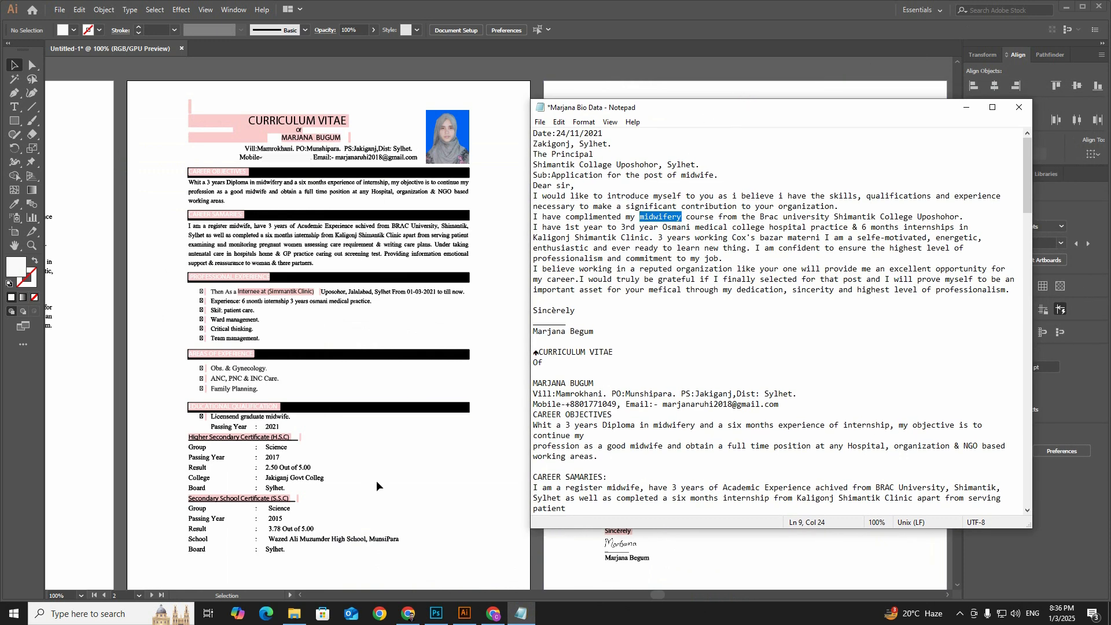
Step: Switch to Photoshop and set the Midwifery subtitle's font size to 16 pt
click(435, 612)
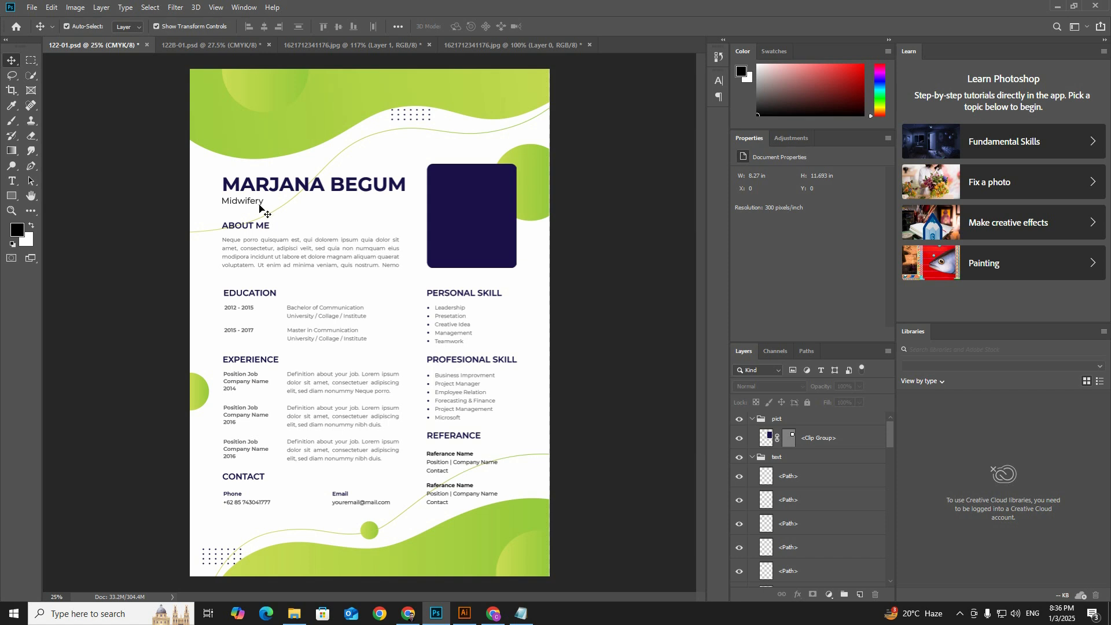
click(255, 207)
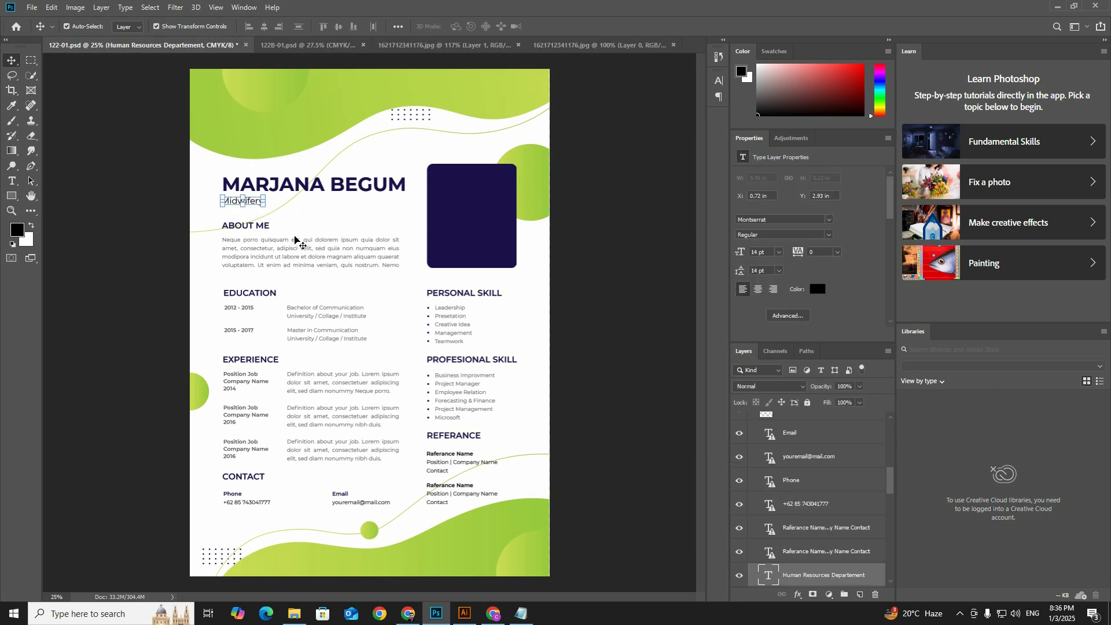
click(292, 243)
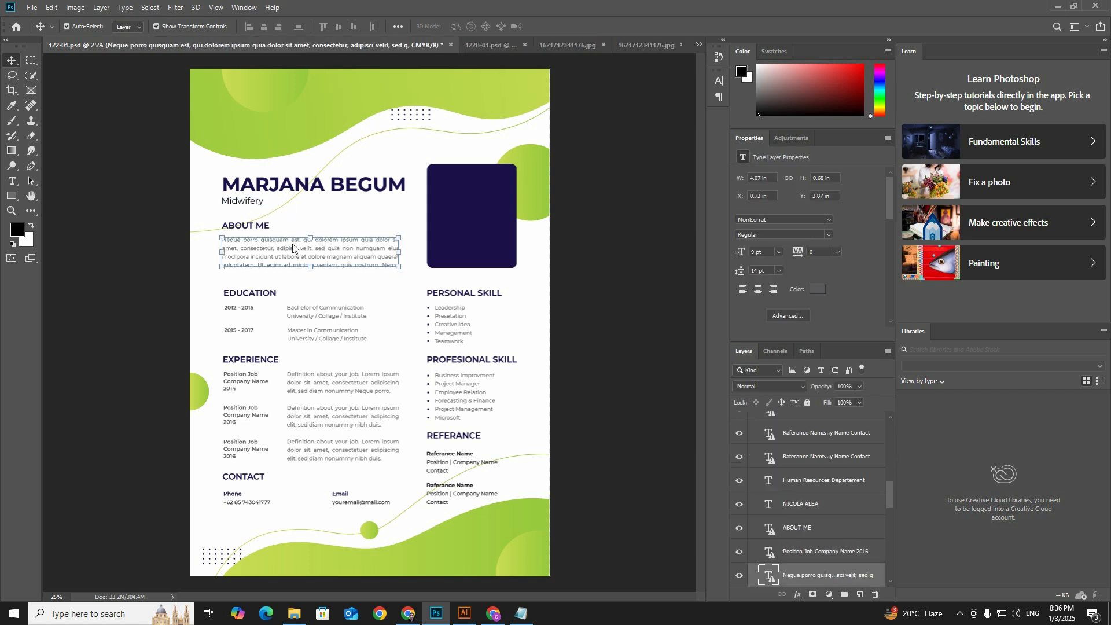
click(261, 205)
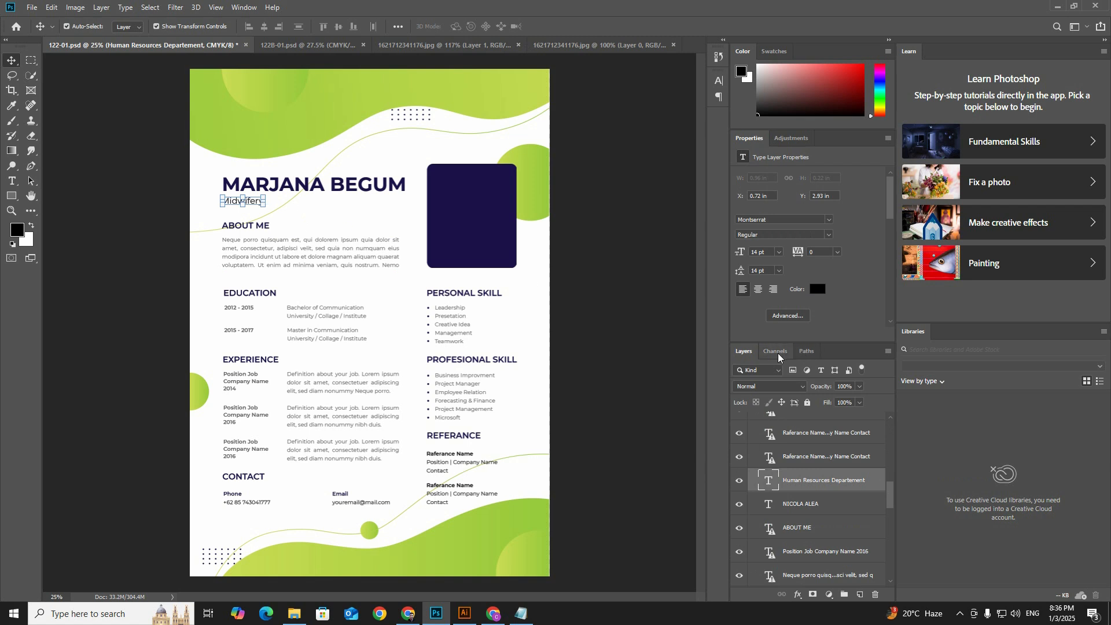
click(779, 252)
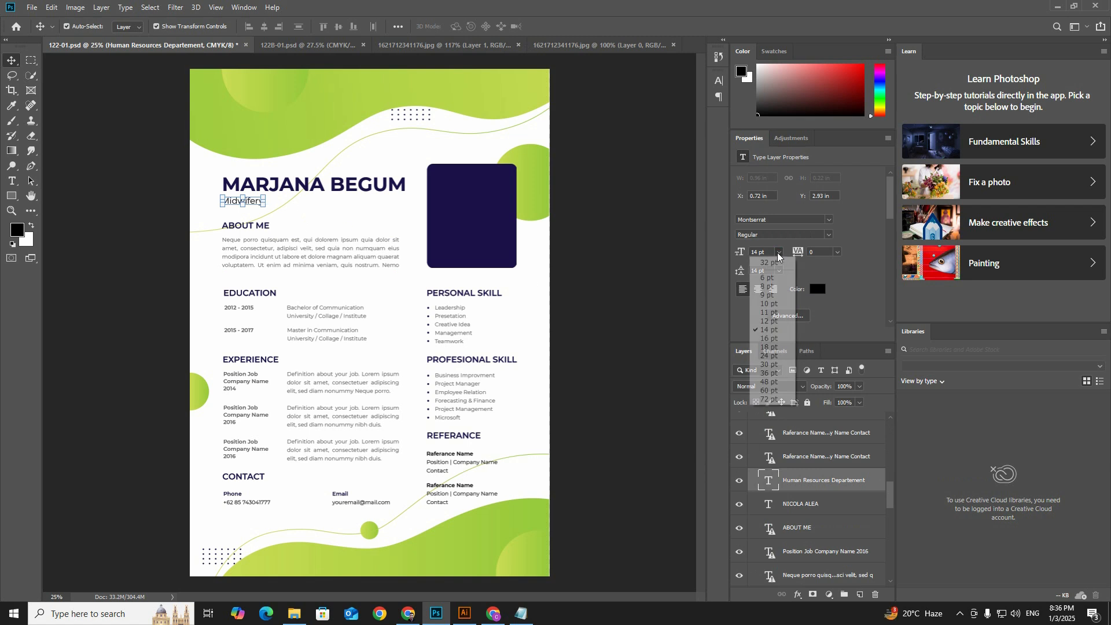
click(774, 340)
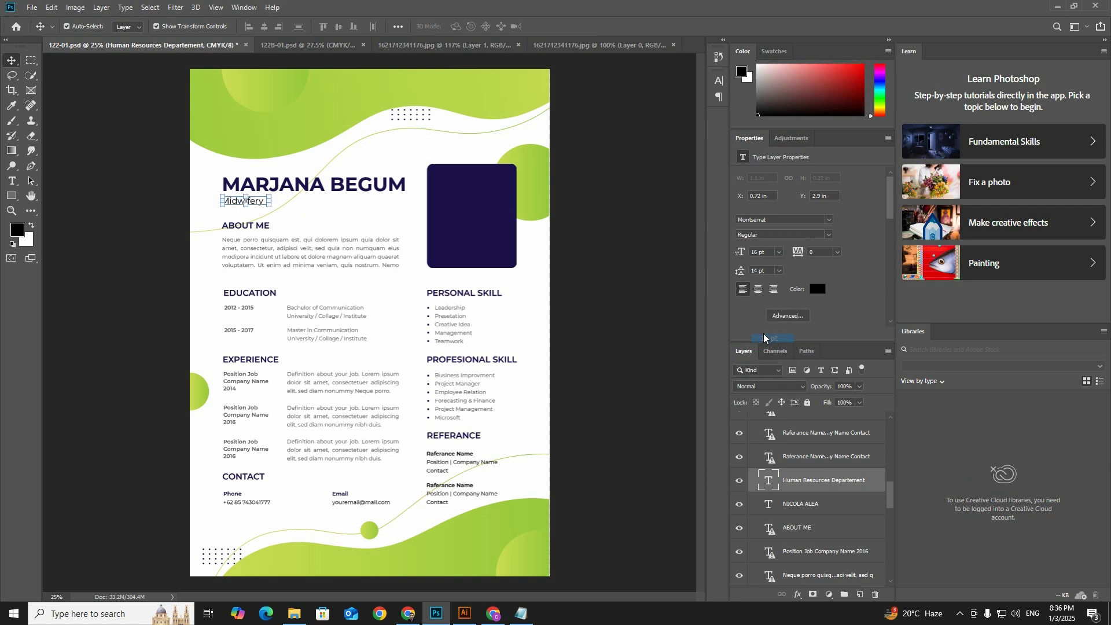
click(340, 206)
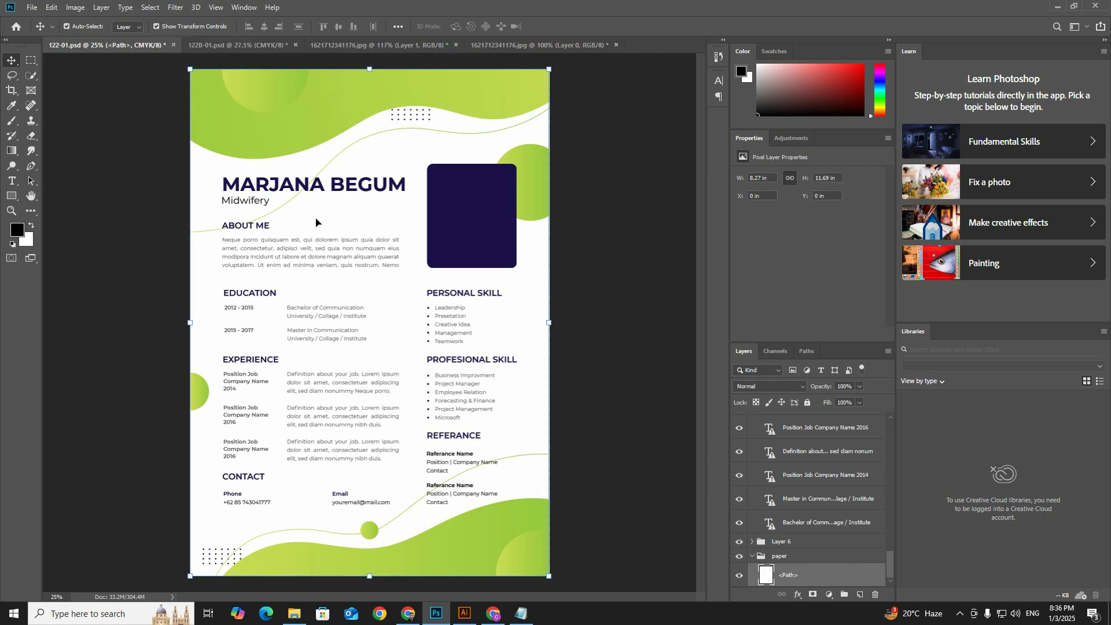
Step: Replace the About Me placeholder paragraph with the Career Samaries text of the original CV open in Illustrator
scroll(287, 248, up, 2)
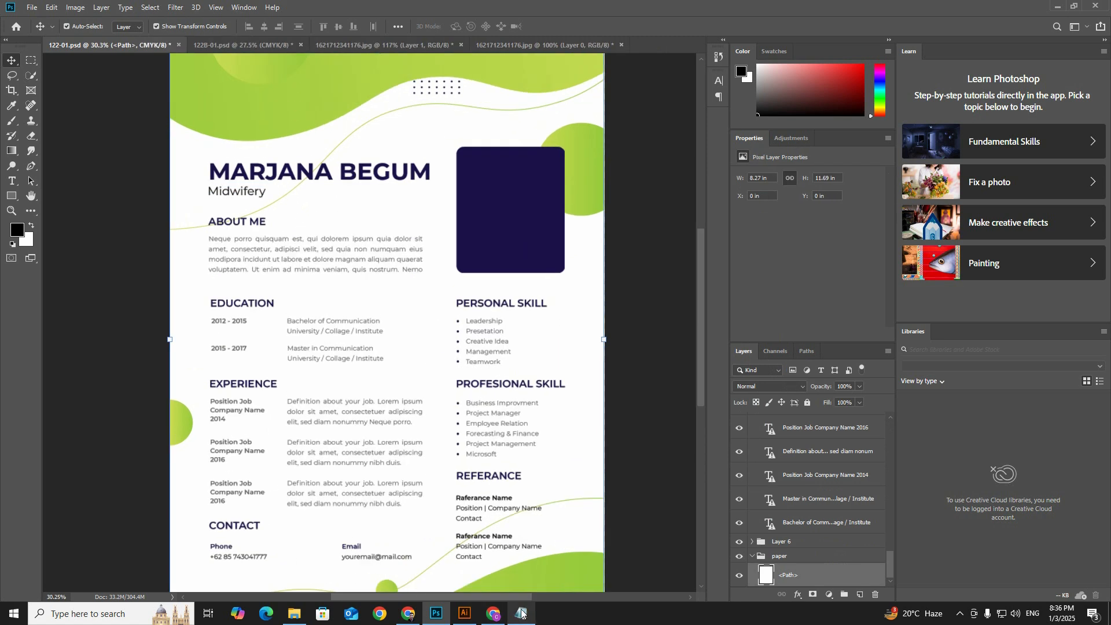
click(465, 612)
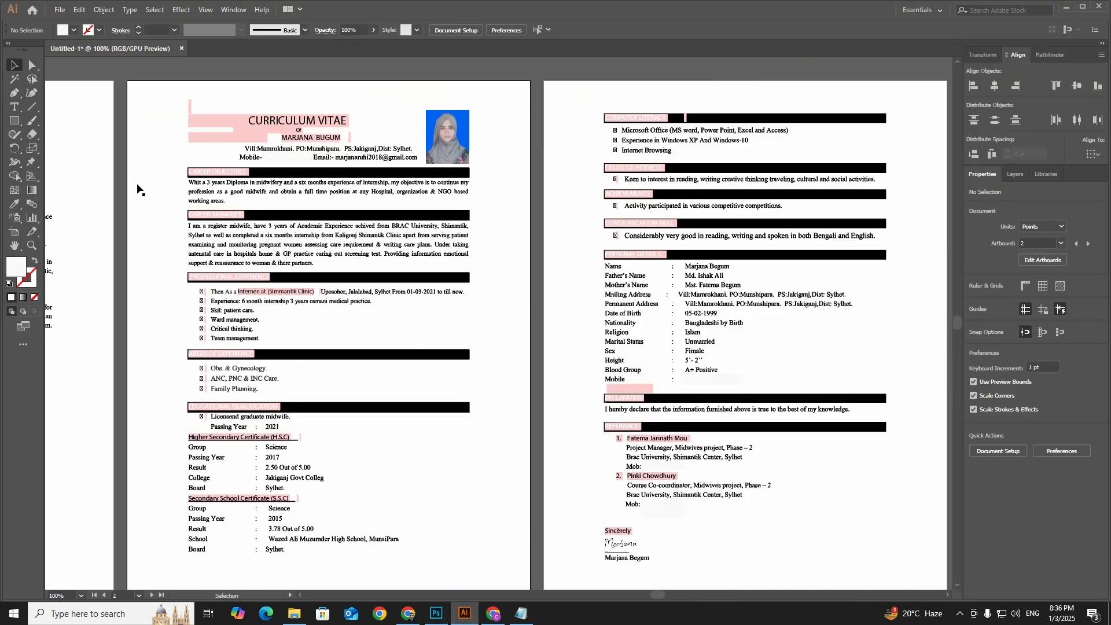
scroll(302, 205, down, 1)
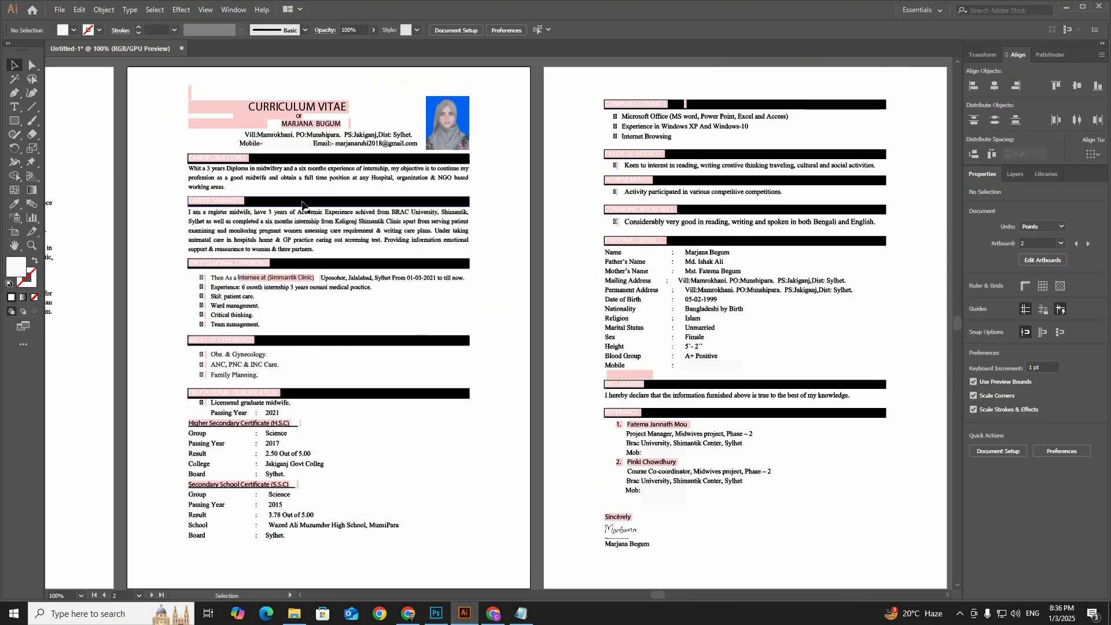
scroll(254, 179, up, 2)
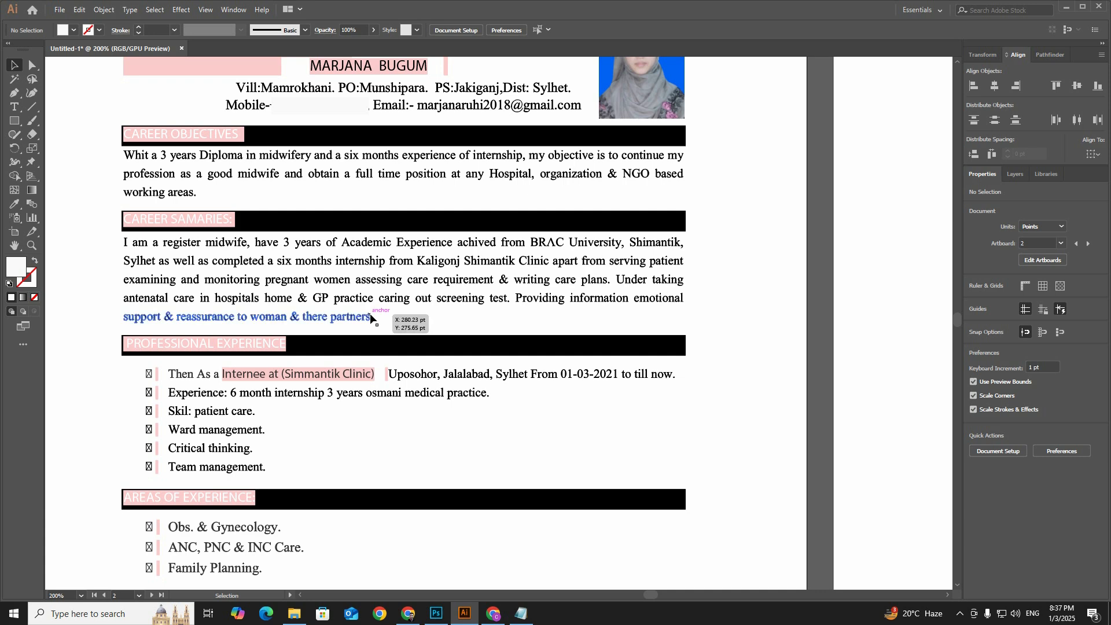
key(alt+Tab)
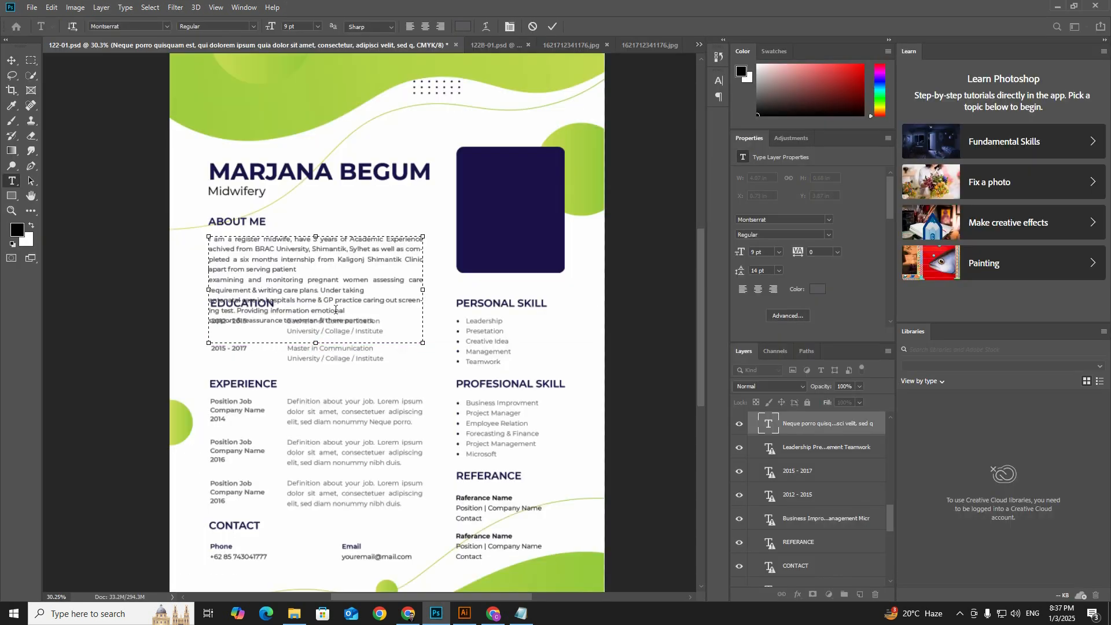
Step: Remove the stray line breaks within the About Me text so it flows as one paragraph
key(Delete)
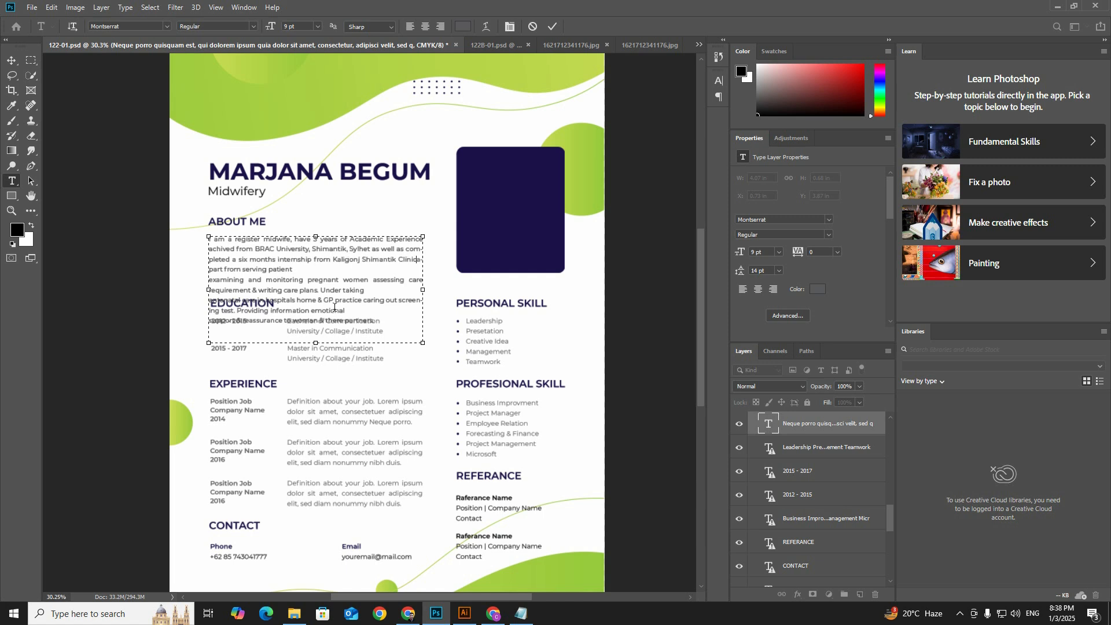
key(Return)
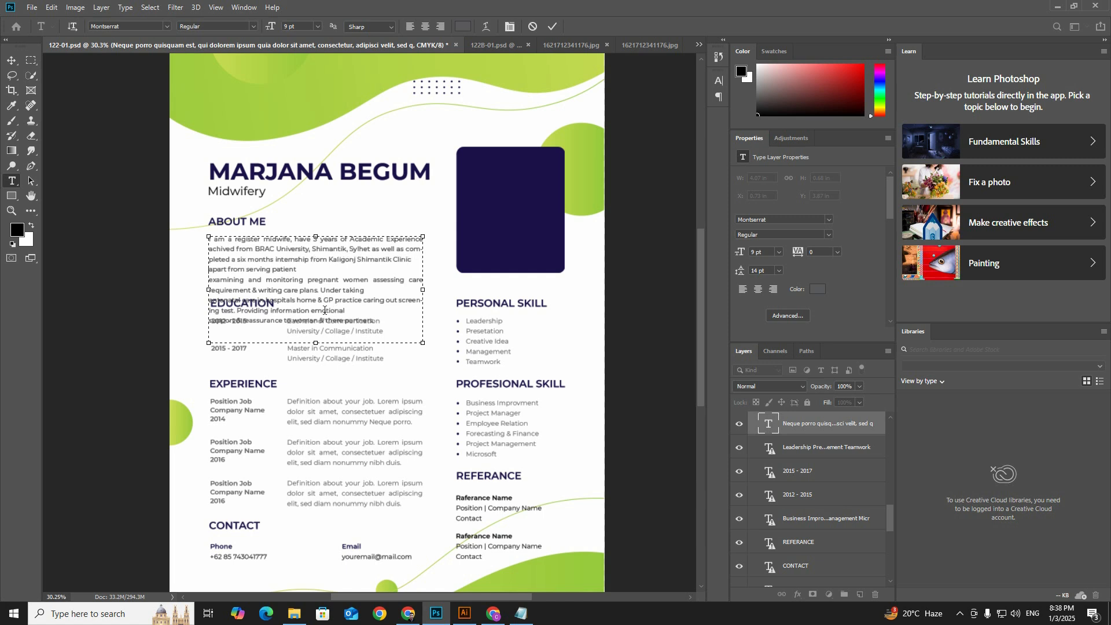
text(E)
key(BackSpace)
key(BackSpace)
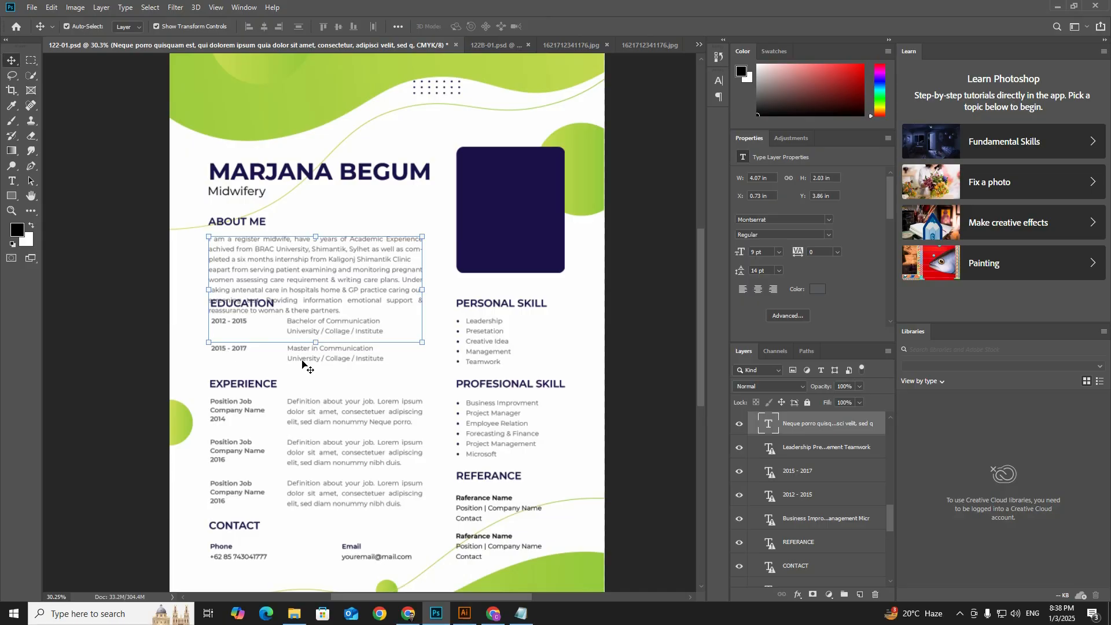
Step: Move the Education heading with its dates and course entries down, clear of the About Me paragraph
click(256, 308)
click(249, 301)
shift+click(313, 331)
key(Escape)
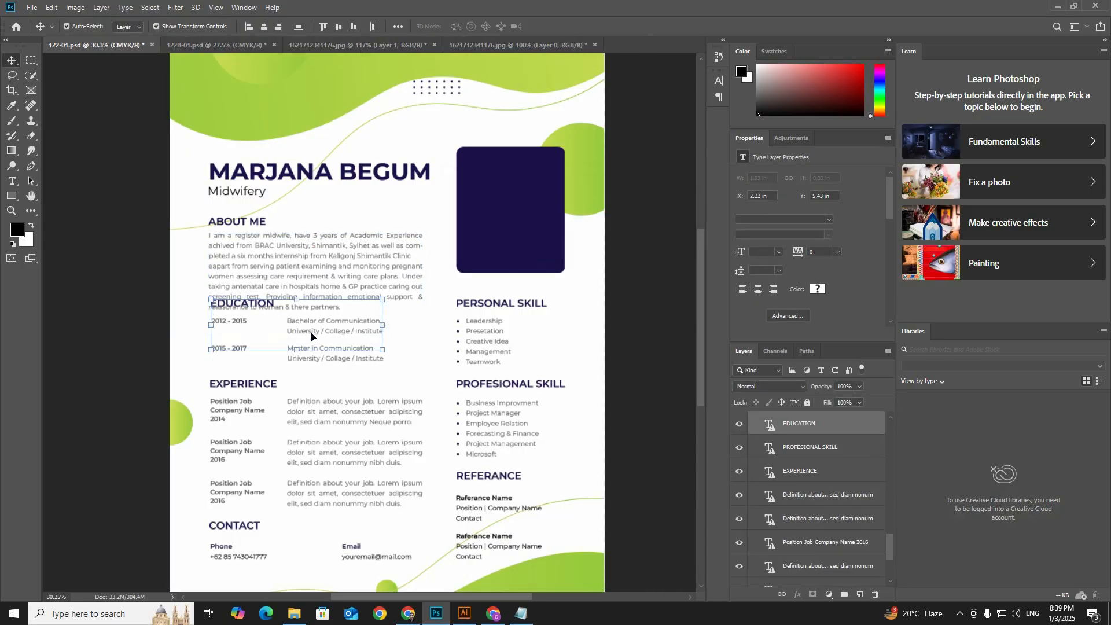
click(313, 337)
click(323, 350)
shift+click(322, 330)
shift+click(231, 348)
shift+click(231, 321)
shift+click(252, 304)
key(shift+Down)
key(shift+Down)
key(shift+Down)
key(shift+Down)
key(shift+Down)
key(shift+Down)
key(shift+Down)
key(shift+Down)
key(shift+Down)
key(shift+Down)
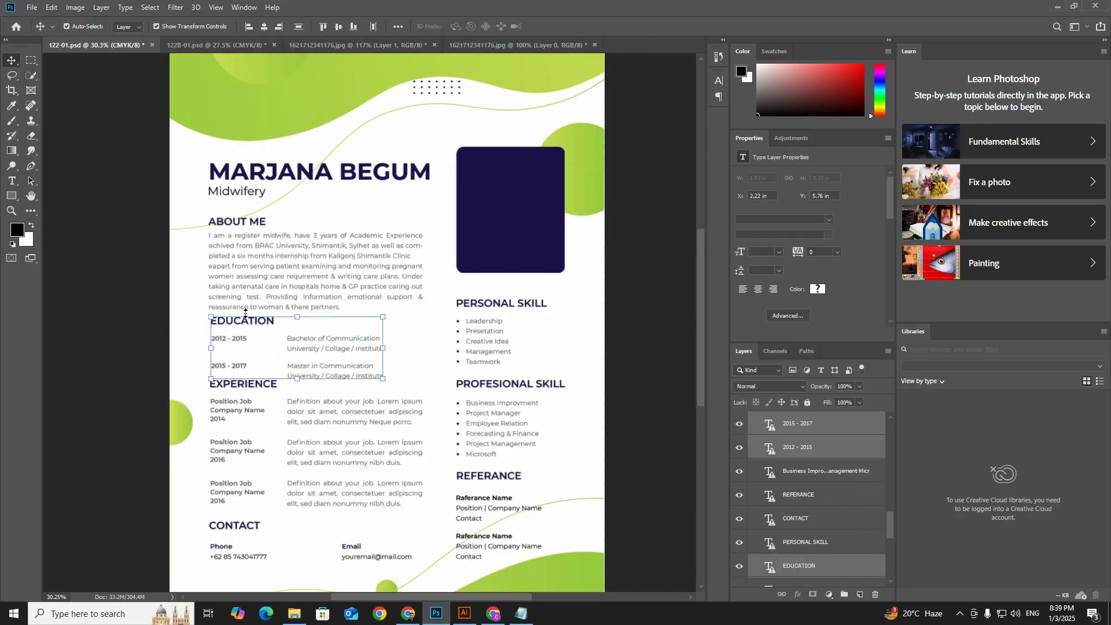
Step: Bring the portrait from the photo document into 122-01.psd and stack its layer directly above the photo frame's Clip Group
scroll(254, 376, down, 5)
scroll(254, 376, up, 2)
click(312, 338)
click(489, 45)
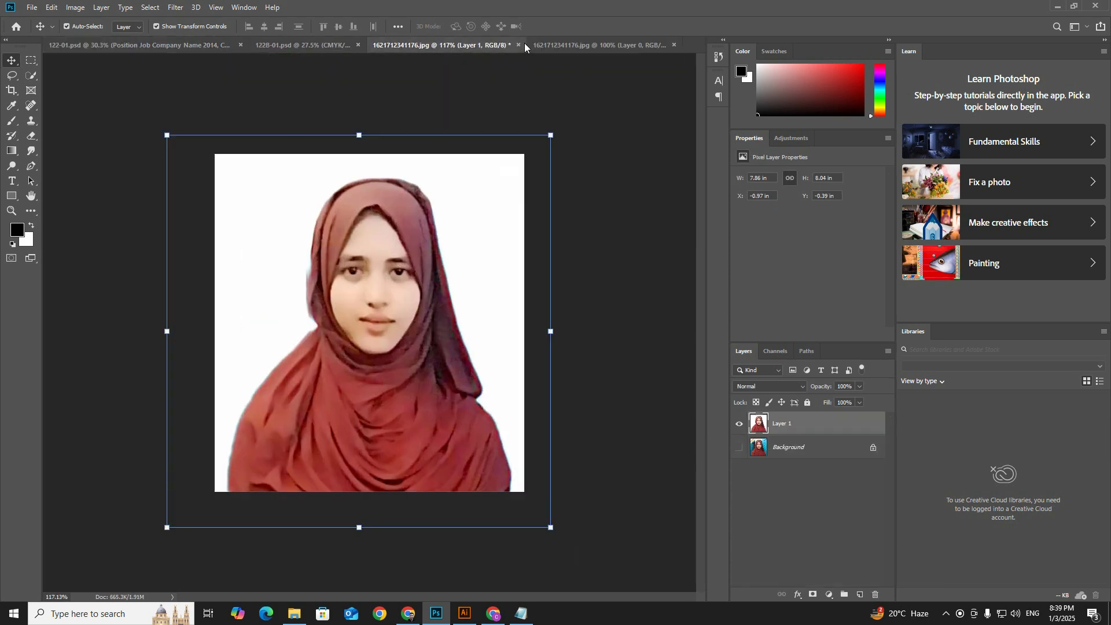
click(525, 43)
click(546, 235)
drag(399, 272, 512, 137)
drag(787, 575, 805, 429)
Step: Scale the portrait to cover the dark photo frame and clip it to the frame with a clipping mask
drag(539, 108, 573, 70)
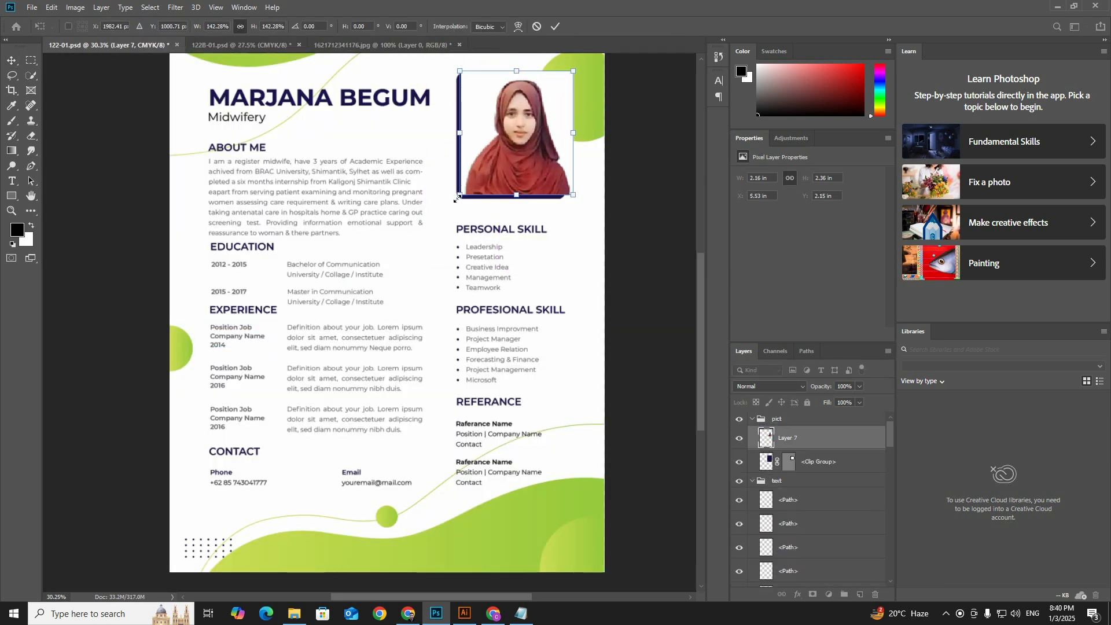
drag(454, 200, 451, 204)
key(Return)
key(ctrl+alt+g)
click(651, 289)
Step: Delete the stray "e" and line break before "apart" in the About Me paragraph
scroll(272, 292, up, 1)
scroll(275, 291, down, 1)
scroll(324, 193, up, 4)
click(162, 195)
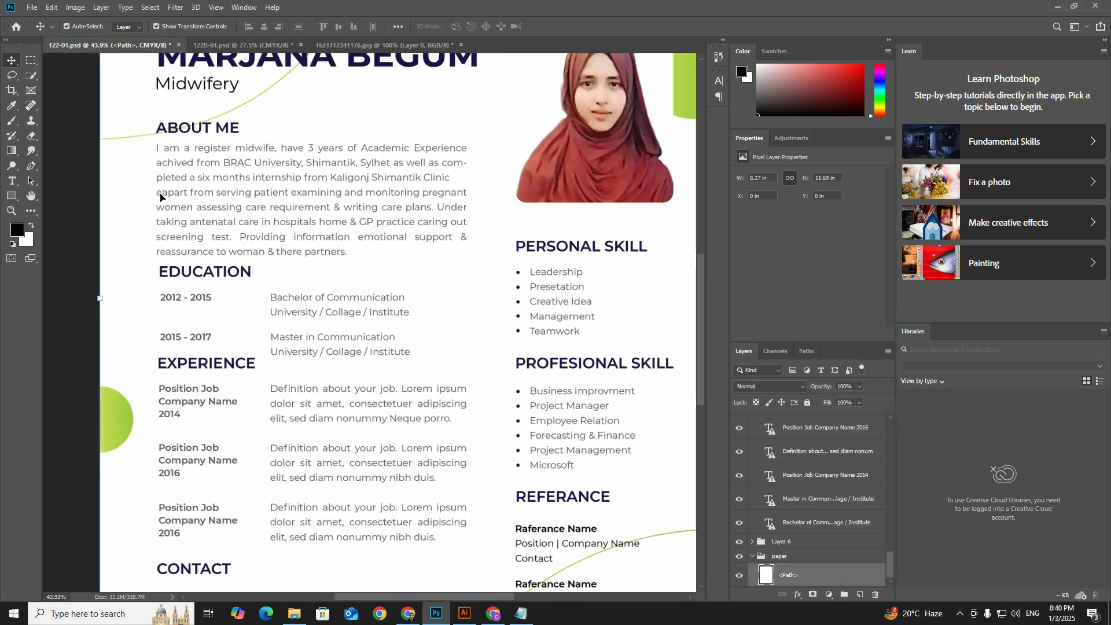
double_click(163, 193)
key(BackSpace)
key(BackSpace)
key(ctrl+Return)
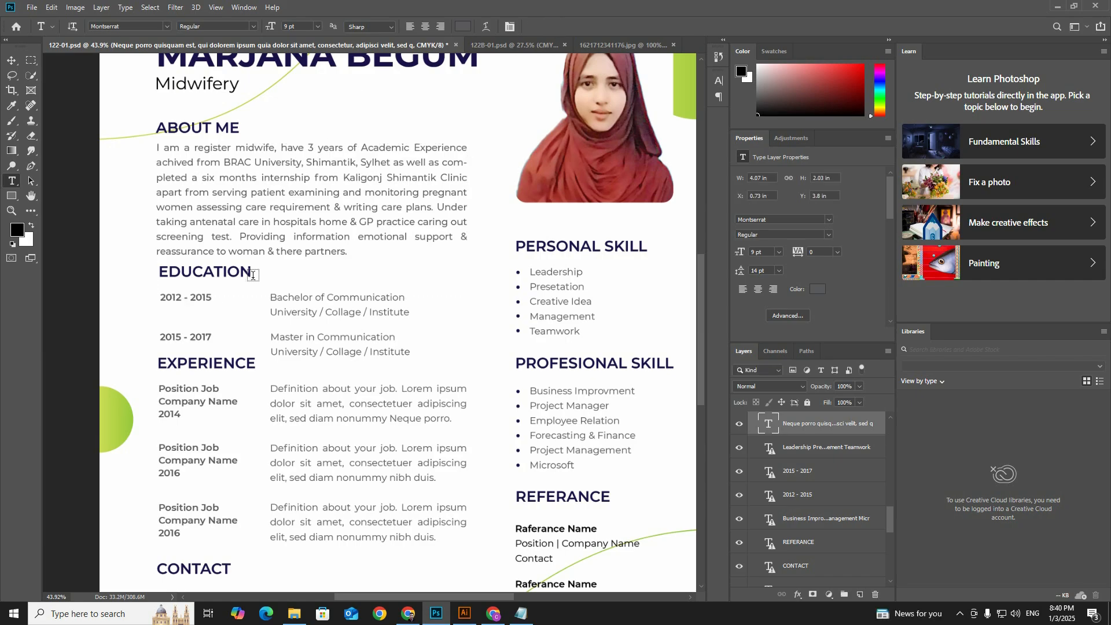
Step: Check the original CV in Illustrator and change the first Education date range to 2017-2021
click(464, 614)
scroll(282, 261, down, 4)
click(435, 613)
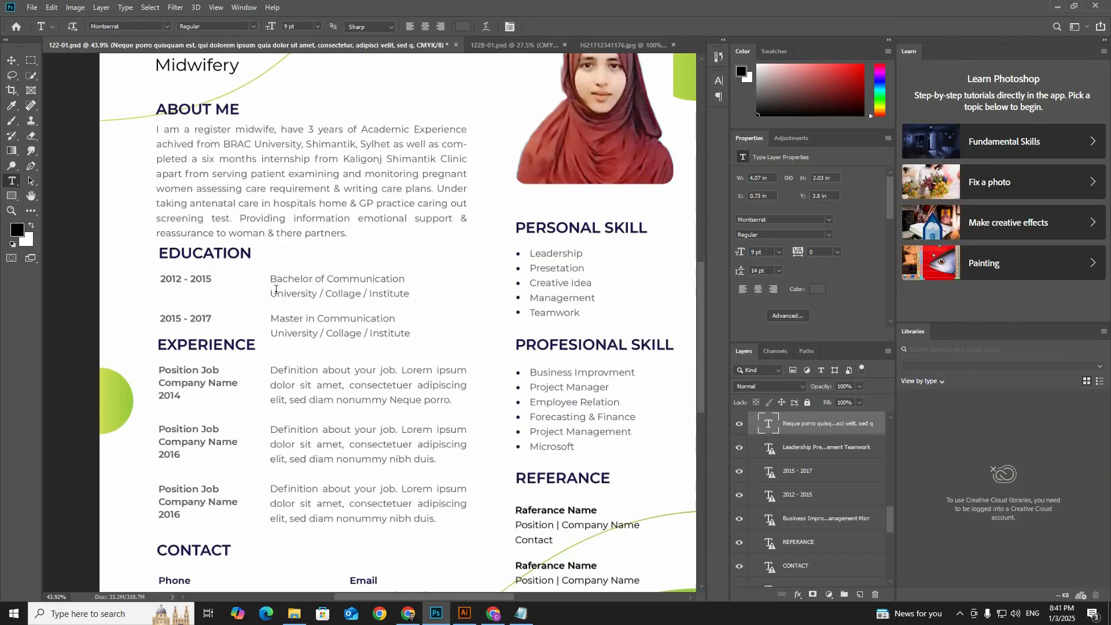
scroll(276, 289, down, 1)
drag(213, 260, 139, 258)
text(2021)
key(BackSpace)
key(BackSpace)
text(17-2021)
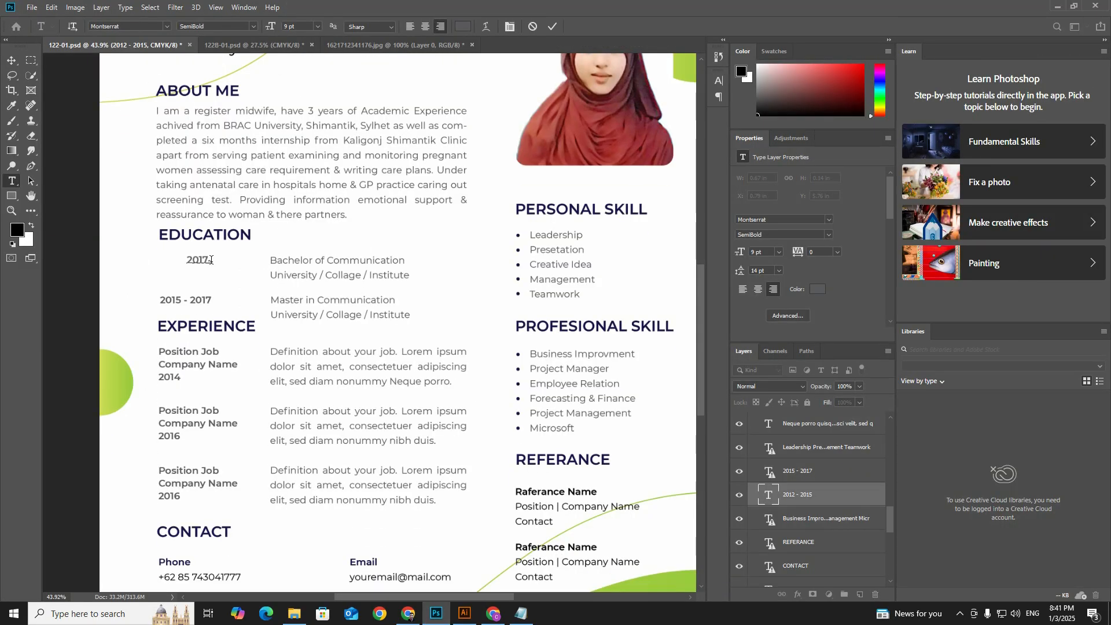
click(551, 26)
Step: Replace the first Education entry's course title with the qualification from the Notepad text, capitalized as "Licensend Graduate Midwife"
drag(411, 276, 268, 259)
click(521, 613)
scroll(605, 366, down, 9)
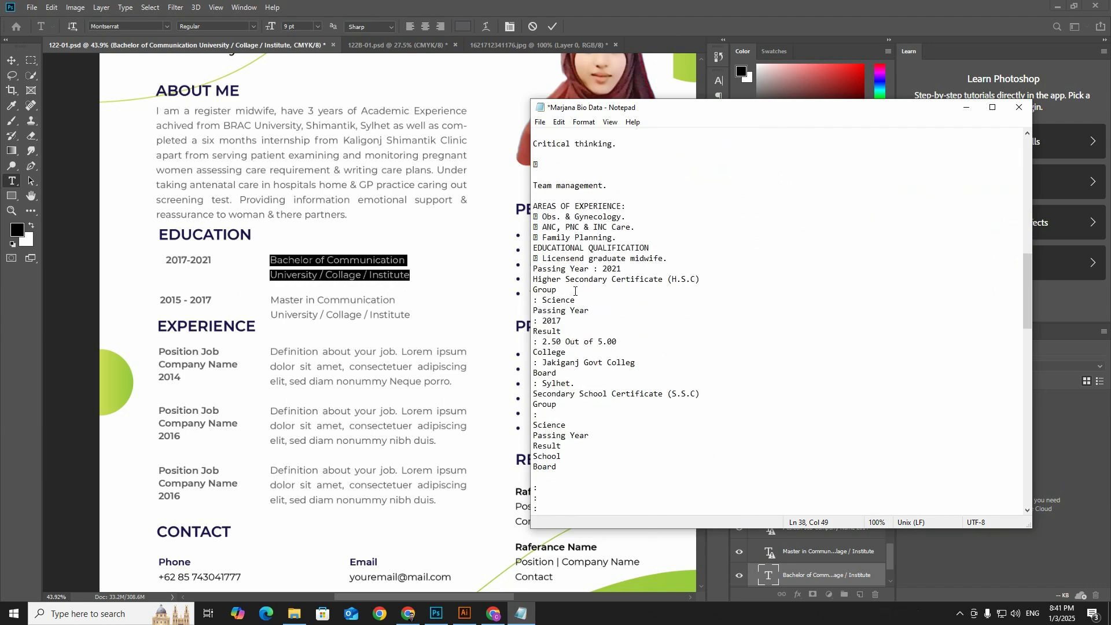
drag(663, 259, 543, 258)
drag(407, 264, 244, 264)
text(I am a register midwife, have 3 years of Academic Experience achived from BRAC University, Shimantik, Sylhet as well as completed a six months internship from Kaligonj Shimantik Clinic apart from serving patient examining and monitoring pregnant women assessing care requirement & writing care plans. Under taking antenatal care in hospitals home & GP practice caring out screening test. Providing information emotional support & reassurance to woman & there partners.)
key(ctrl+z)
click(520, 613)
right_click(599, 259)
click(624, 295)
click(493, 281)
key(ctrl+v)
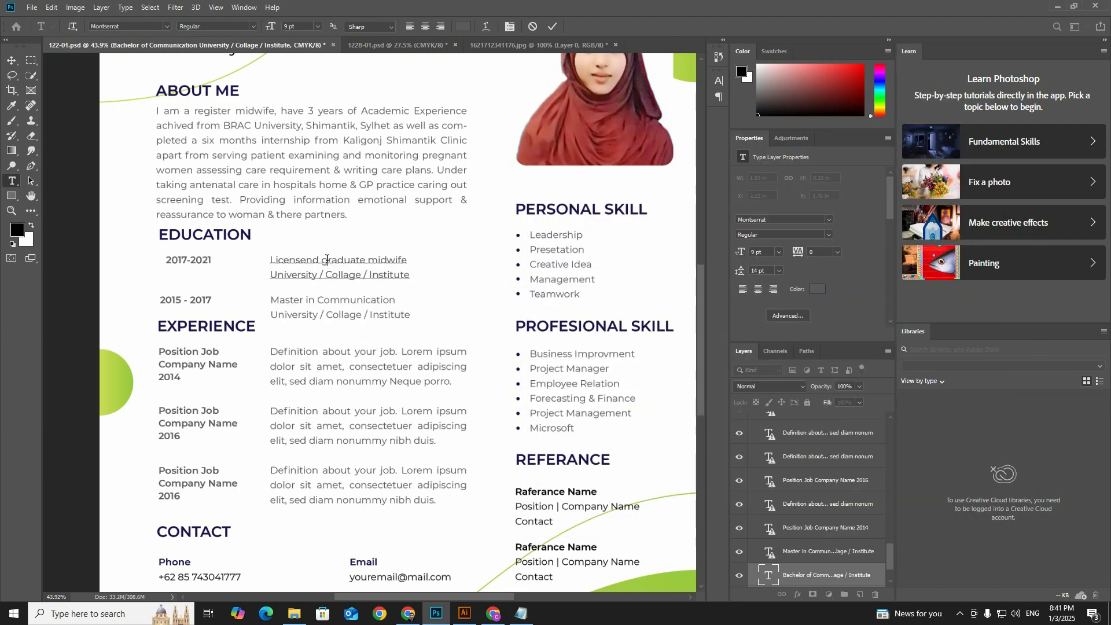
click(521, 613)
click(521, 614)
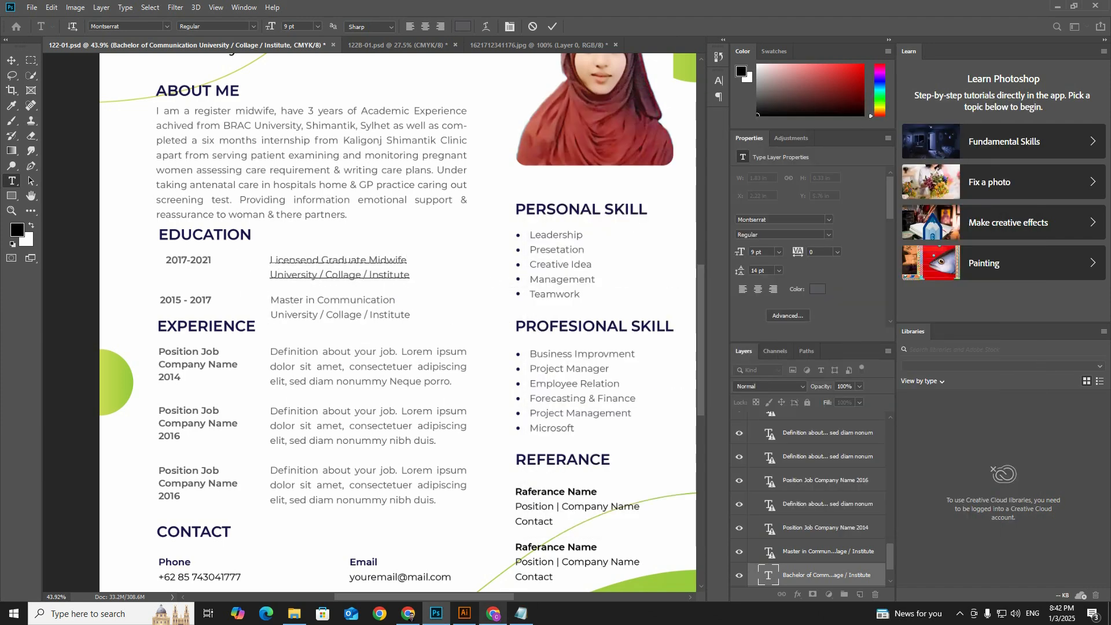
Step: Replace the first Education entry's institution line with "Brac University, Shimantik Center, Sylhet" copied from the Notepad text
click(464, 613)
scroll(382, 405, down, 10)
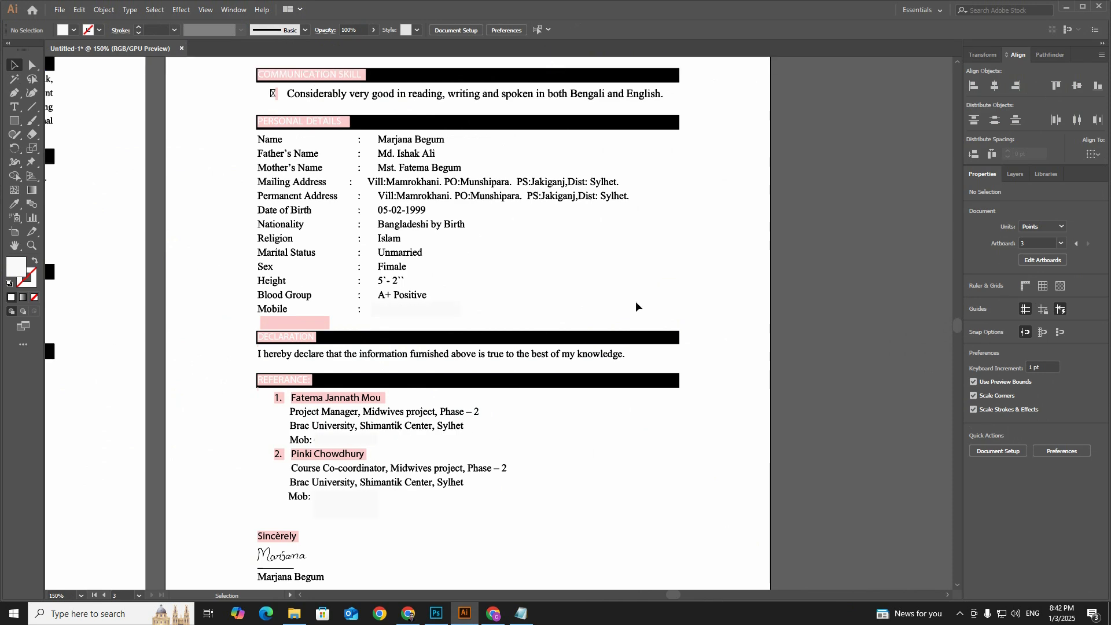
click(520, 613)
scroll(657, 353, down, 12)
drag(724, 393, 530, 395)
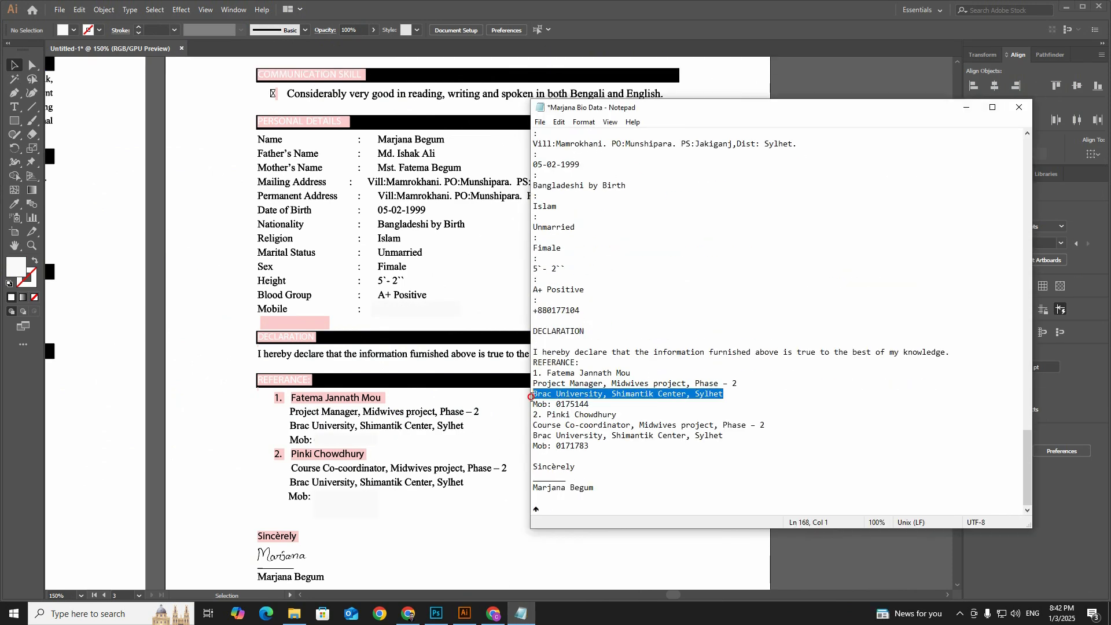
key(ctrl+c)
click(436, 614)
drag(410, 275, 250, 287)
key(ctrl+v)
click(552, 26)
click(520, 613)
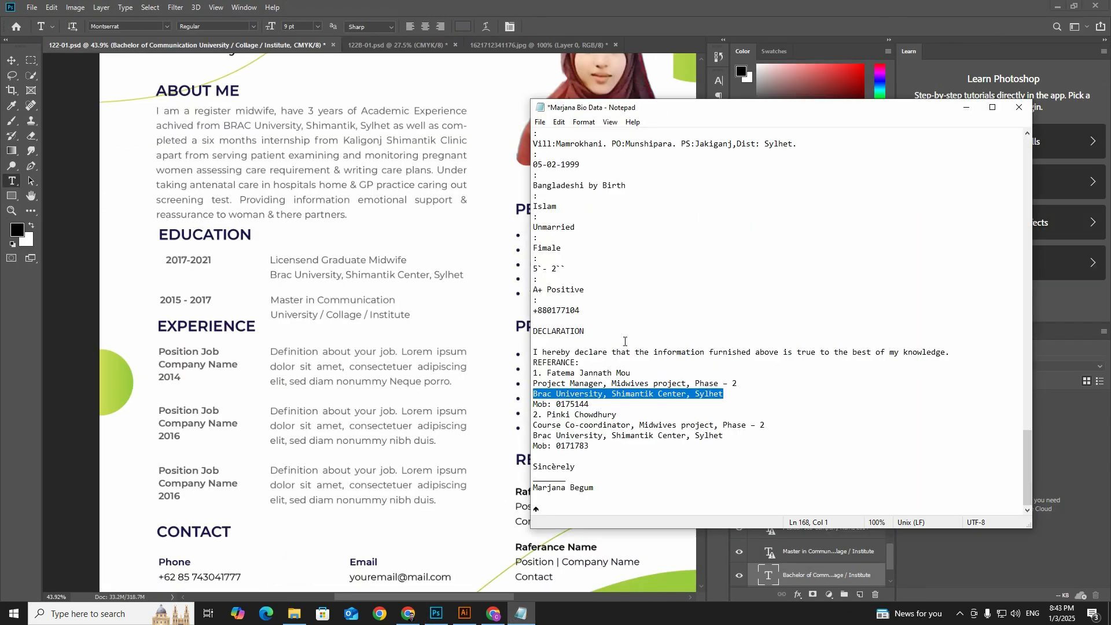
Step: Replace the second Education entry's course title with "Higher Secondary Certificate (H.S.C)" copied from the Notepad text
scroll(656, 347, up, 10)
drag(533, 216, 701, 217)
key(ctrl+c)
key(alt+Tab)
drag(395, 300, 267, 300)
key(ctrl+v)
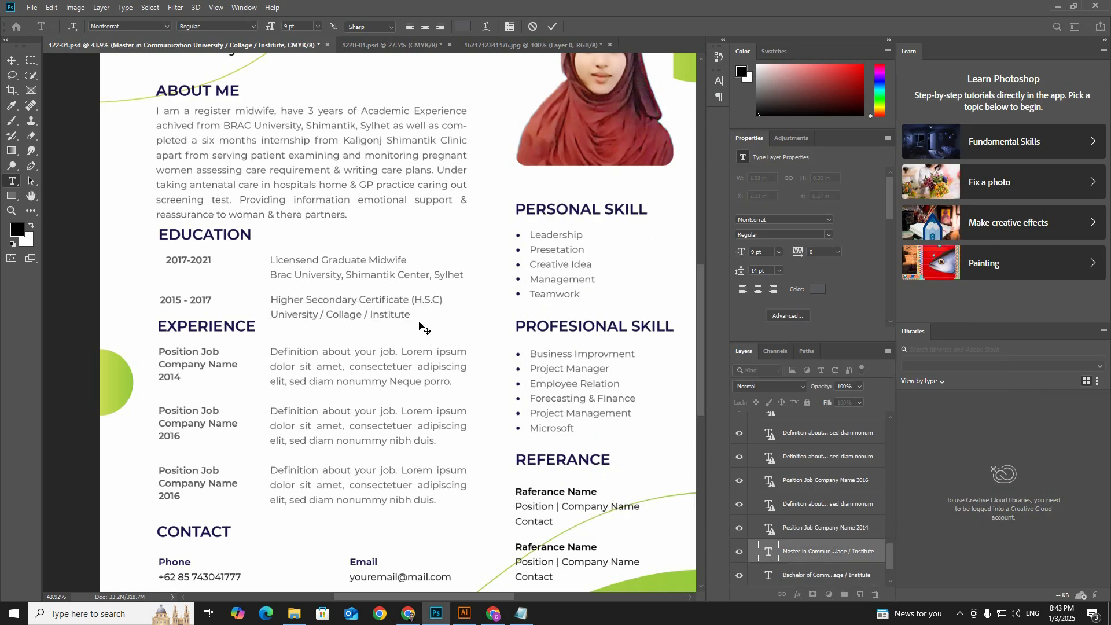
Step: Replace the second Education entry's institution line with "Jakiganj Govt Collage", based on the college name in the Notepad text
key(alt+Tab)
drag(635, 300, 543, 300)
key(ctrl+c)
key(alt+Tab)
drag(325, 314, 270, 315)
key(ctrl+v)
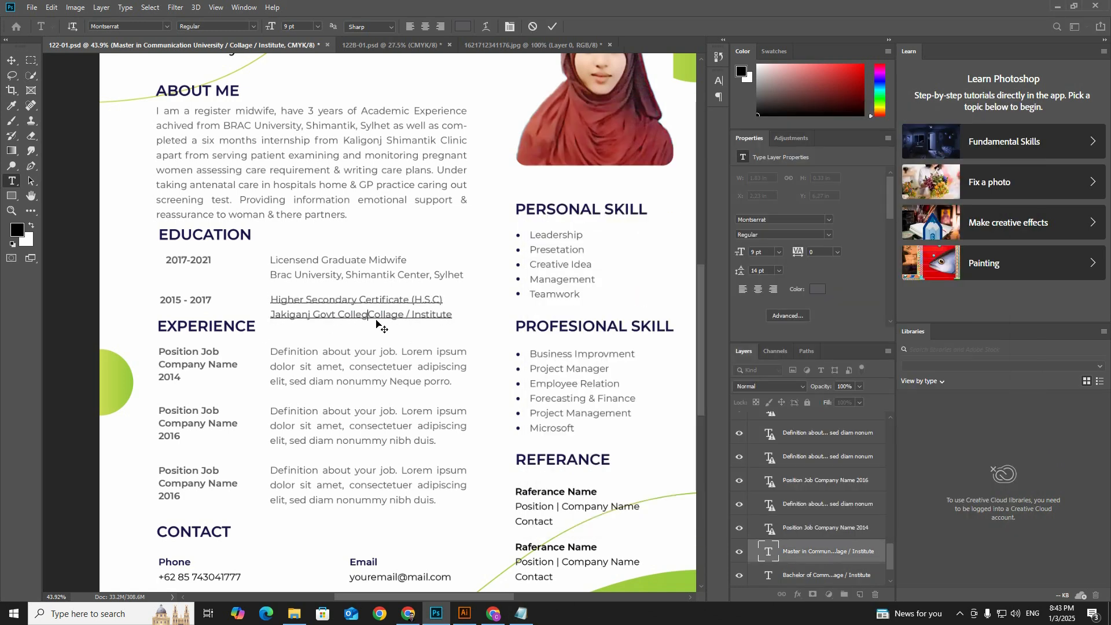
key(BackSpace)
key(BackSpace)
key(BackSpace)
key(BackSpace)
key(BackSpace)
key(BackSpace)
drag(375, 315, 423, 314)
key(BackSpace)
click(551, 26)
Step: Add a "Group: Science" line beneath the Higher Secondary Certificate title, using the group given in the Notepad text
scroll(463, 324, down, 1)
click(520, 614)
click(591, 289)
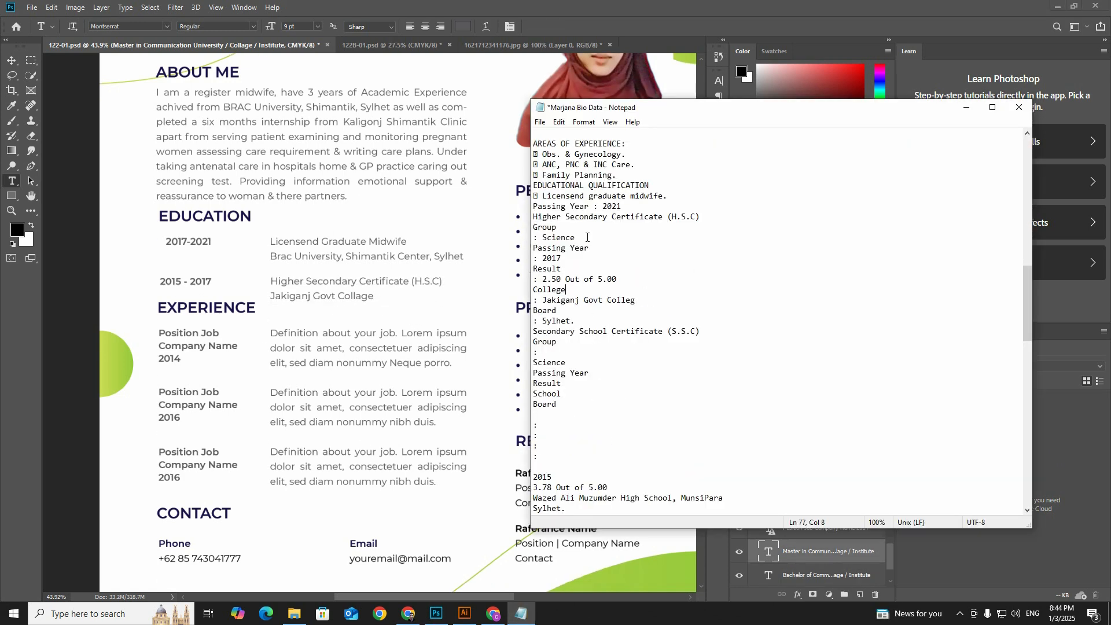
drag(580, 237, 542, 238)
key(alt+Tab)
click(441, 282)
key(Return)
text(Grou)
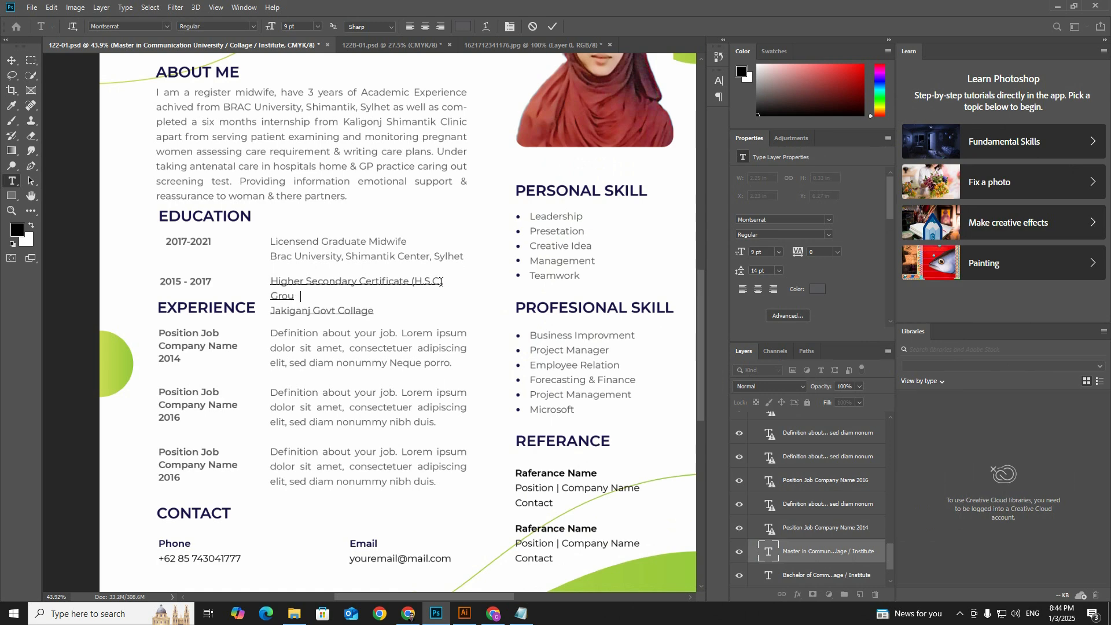
text(p: Science)
key(alt+Tab)
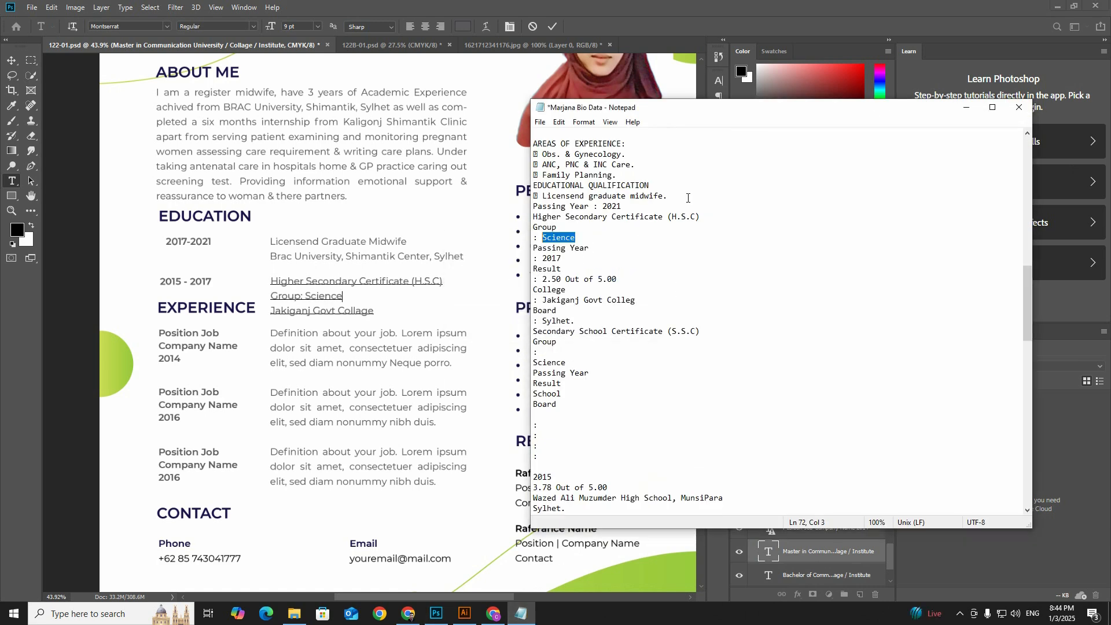
click(614, 237)
key(alt+Tab)
Step: Try removing the "Group: Science" line from the second Education entry, and undo the removal
scroll(446, 119, down, 1)
drag(346, 259, 250, 263)
key(BackSpace)
key(BackSpace)
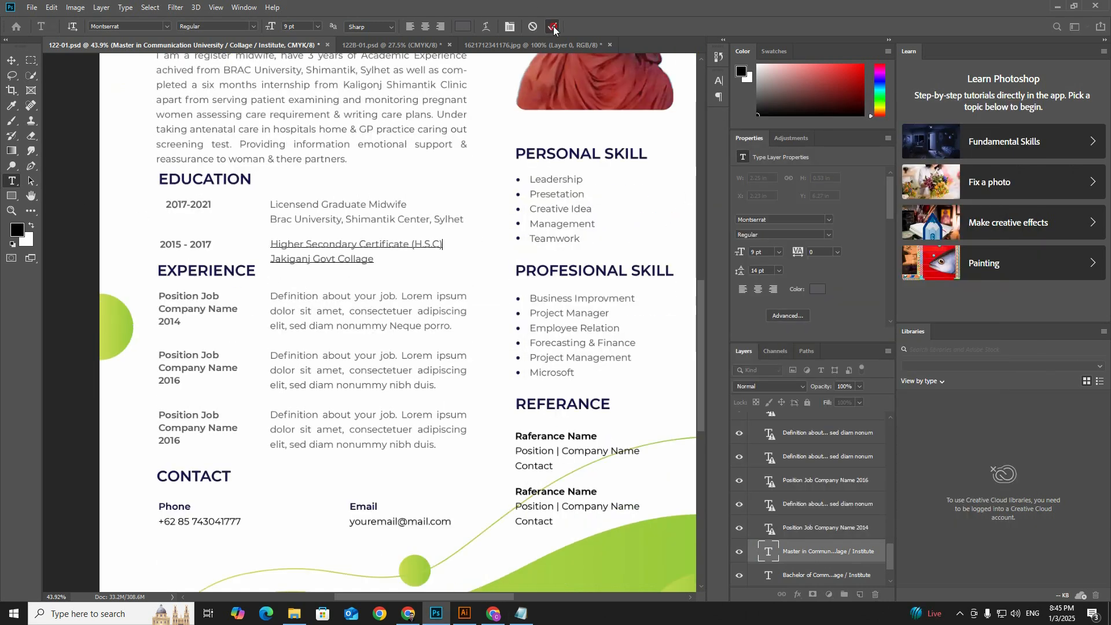
click(551, 26)
key(ctrl+z)
Step: Move the Experience heading and its three job entries down to make room for the longer Education section
key(v)
click(231, 270)
shift+click(208, 308)
shift+click(359, 367)
shift+click(341, 429)
shift+click(205, 434)
key(shift+Down)
key(shift+Down)
key(shift+Down)
key(shift+Down)
key(shift+Down)
key(shift+Down)
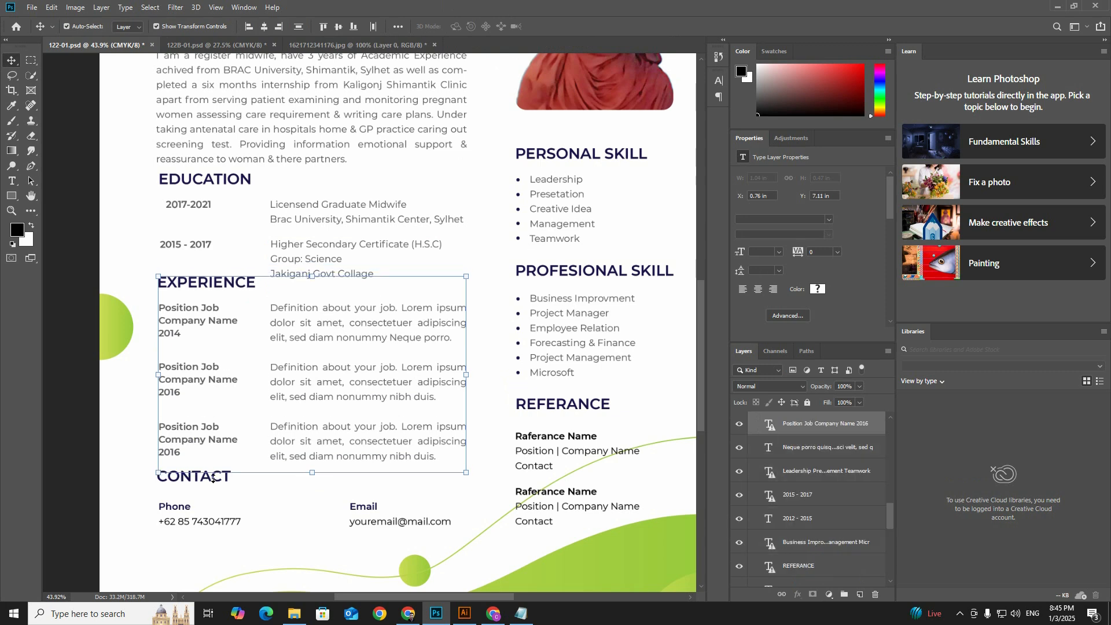
Step: Nudge both Education entries and their date ranges up, closer to the Education heading
click(321, 259)
shift+click(314, 210)
shift+click(187, 244)
shift+click(190, 205)
shift+click(204, 180)
shift+click(205, 180)
key(shift+Up)
key(shift+Up)
click(144, 179)
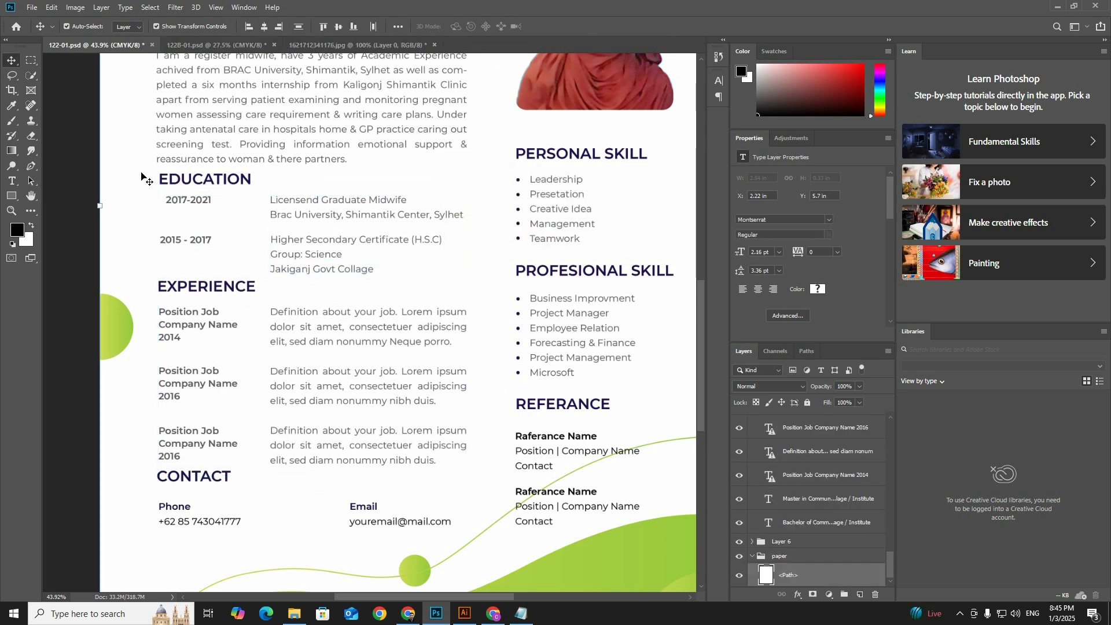
Step: Align both Education date ranges with the headings' left edge, using a vertical guide placed there
drag(190, 200, 183, 199)
key(ctrl+r)
drag(47, 234, 114, 234)
click(193, 218)
scroll(185, 211, down, 1)
click(162, 186)
shift+click(165, 224)
key(shift+Down)
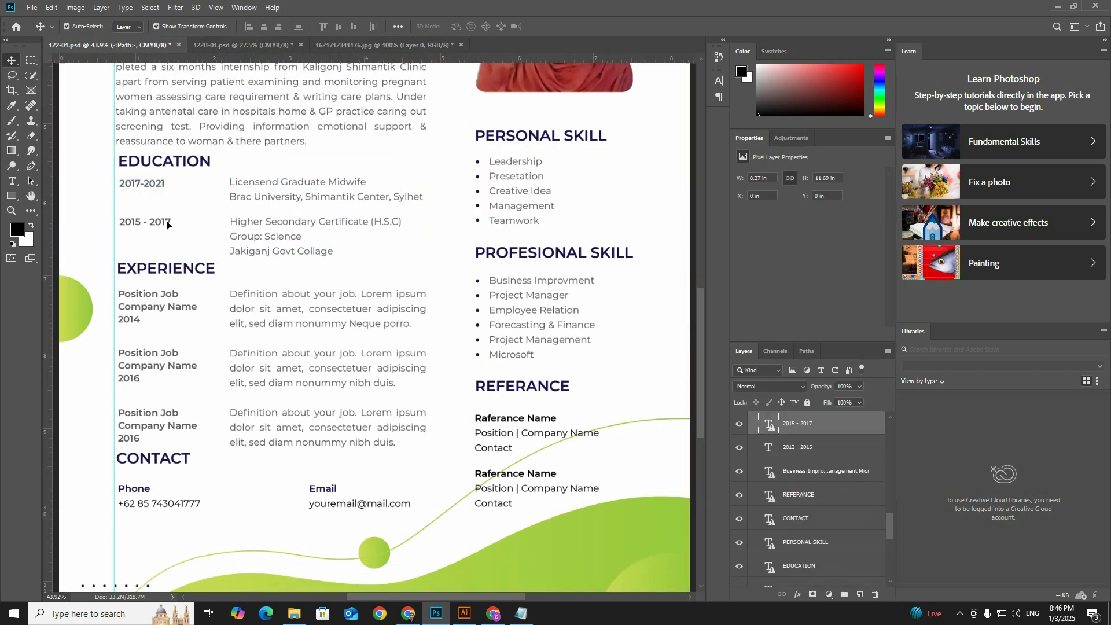
Step: Place a horizontal guide along the first Education entry and nudge the date range down to line up with its text
click(197, 202)
drag(234, 58, 236, 180)
scroll(236, 180, down, 6)
click(194, 214)
key(shift+Down)
key(alt+Tab)
scroll(231, 279, up, 1)
scroll(713, 235, up, 20)
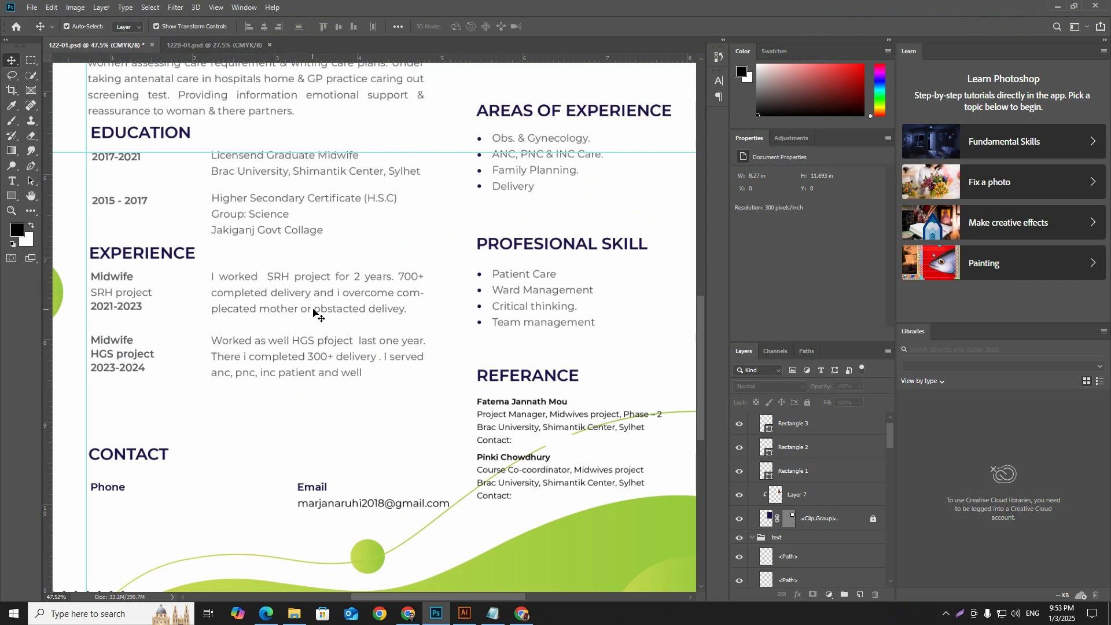
scroll(251, 322, up, 1)
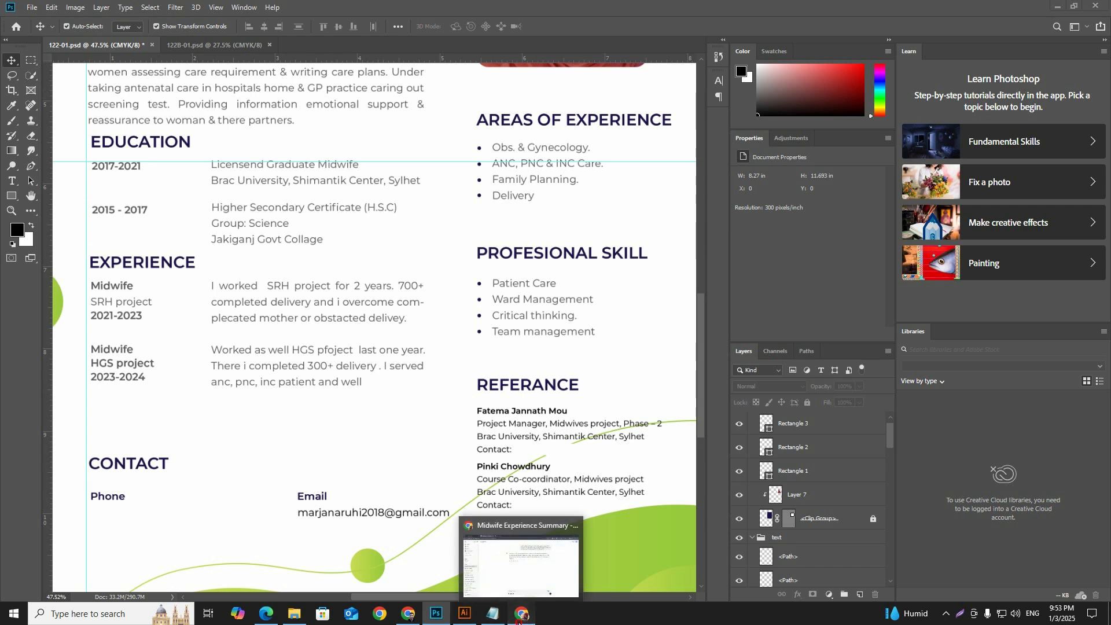
Step: Copy the rewritten SRH project experience text from Google Translate in Chrome and return to the Photoshop CV
click(521, 613)
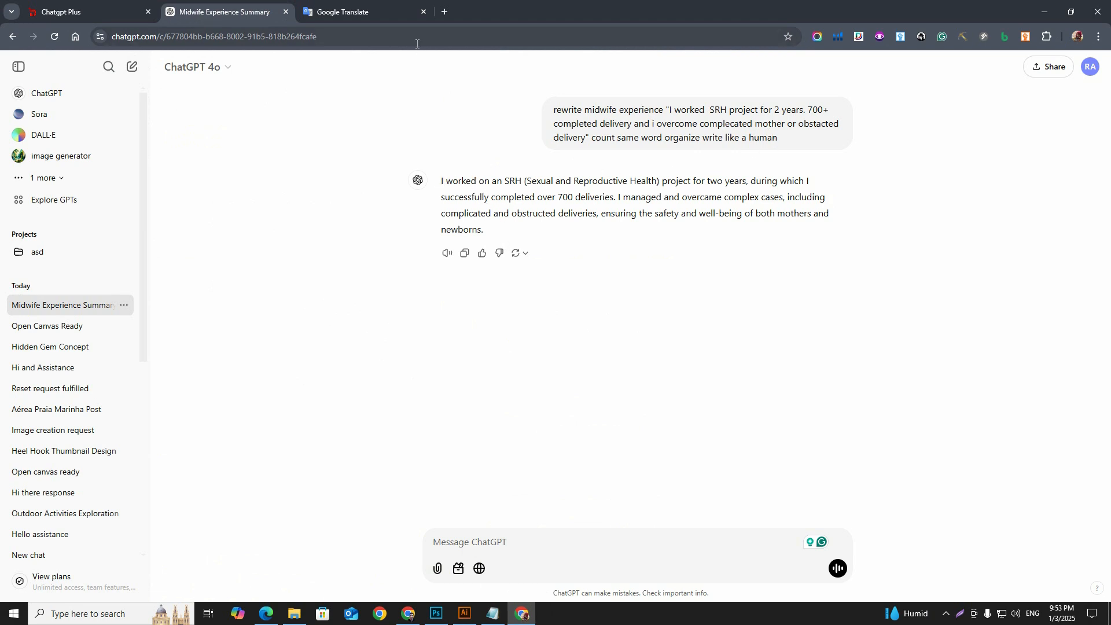
click(347, 6)
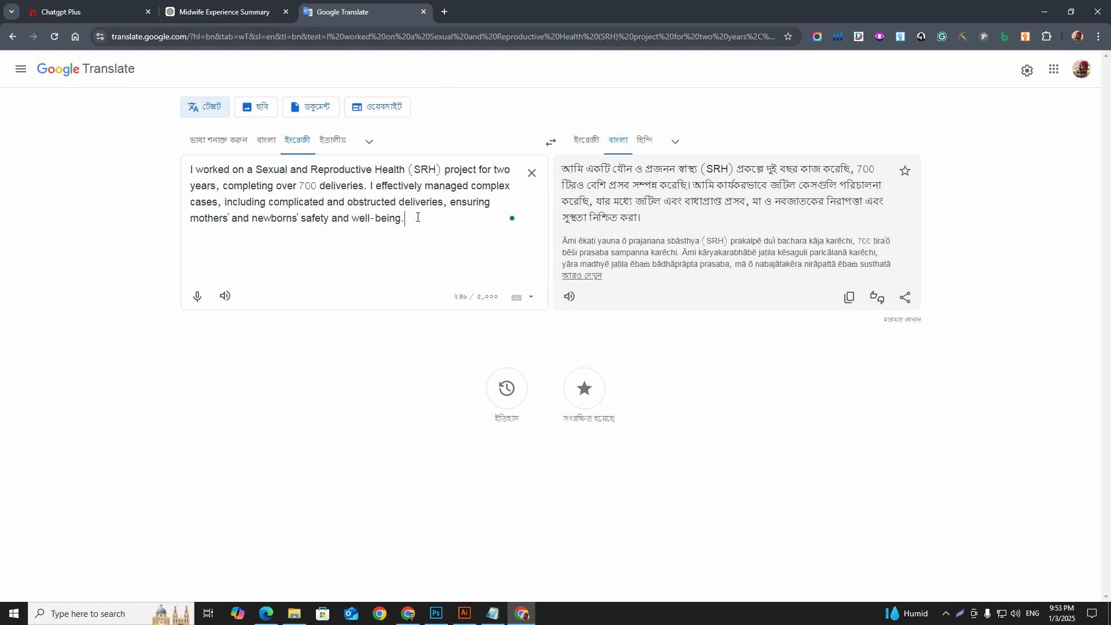
drag(417, 216, 179, 168)
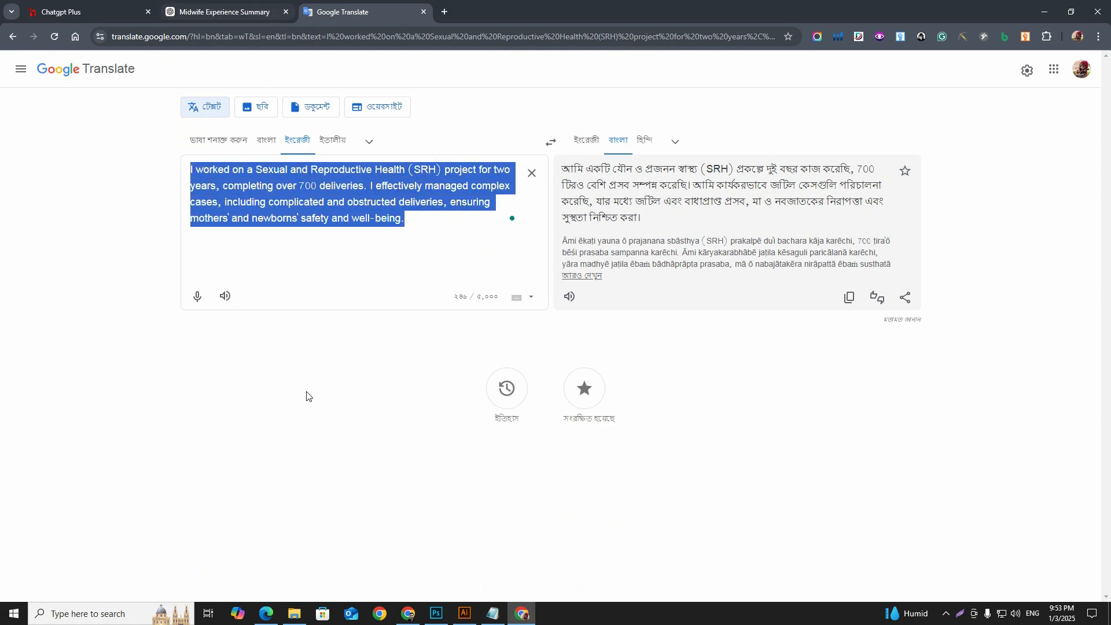
click(464, 612)
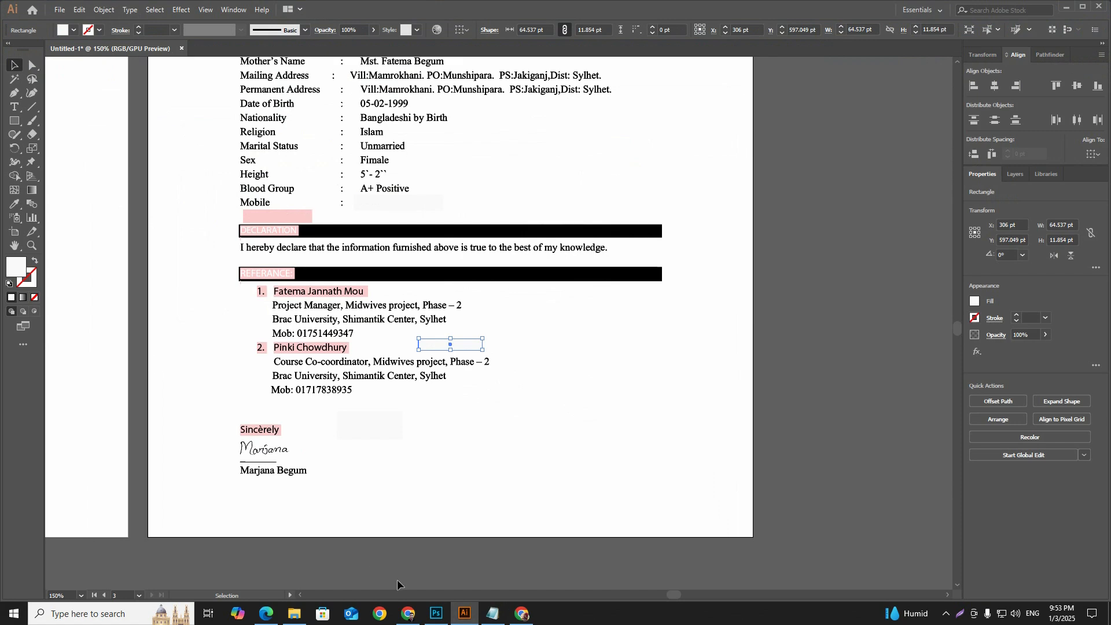
click(436, 612)
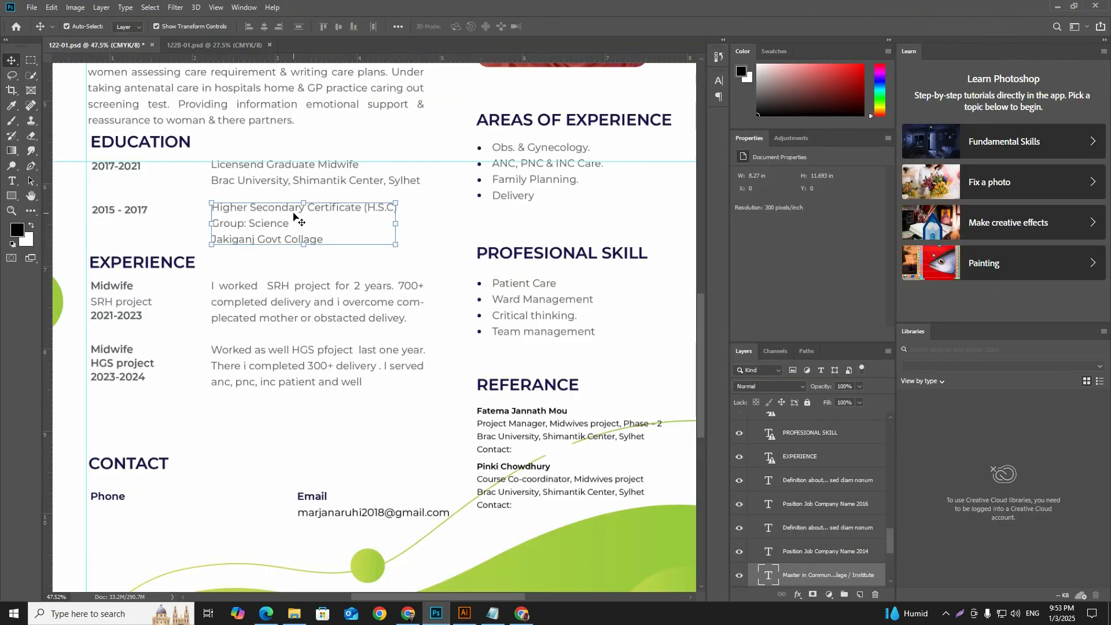
Step: Replace the first Experience description with the copied SRH project text and extend its text box downward to fit
double_click(387, 312)
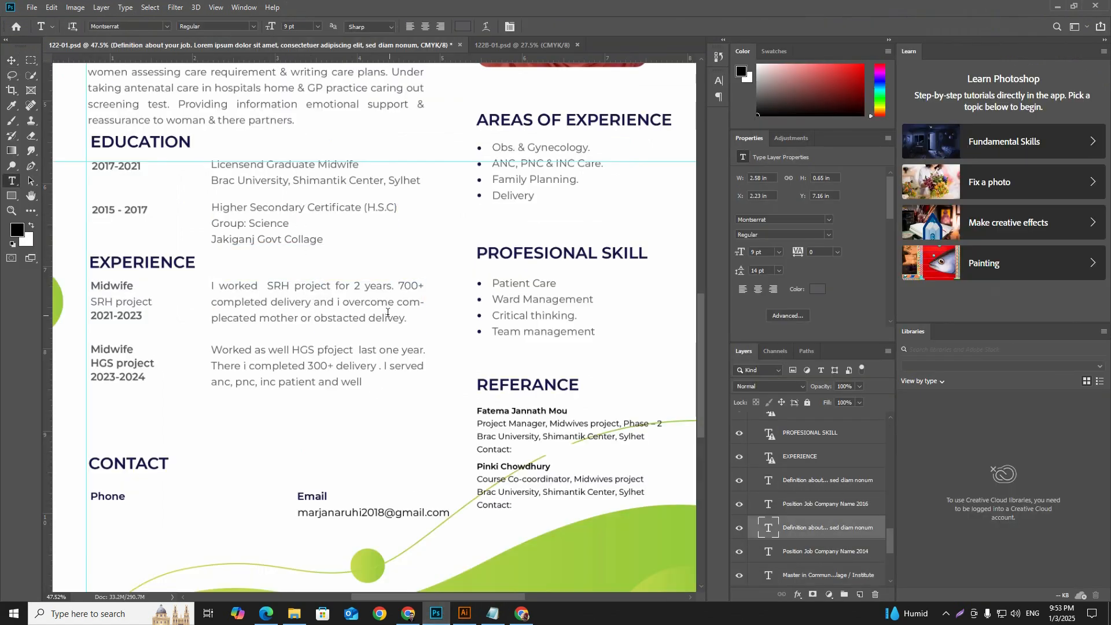
drag(408, 321, 216, 280)
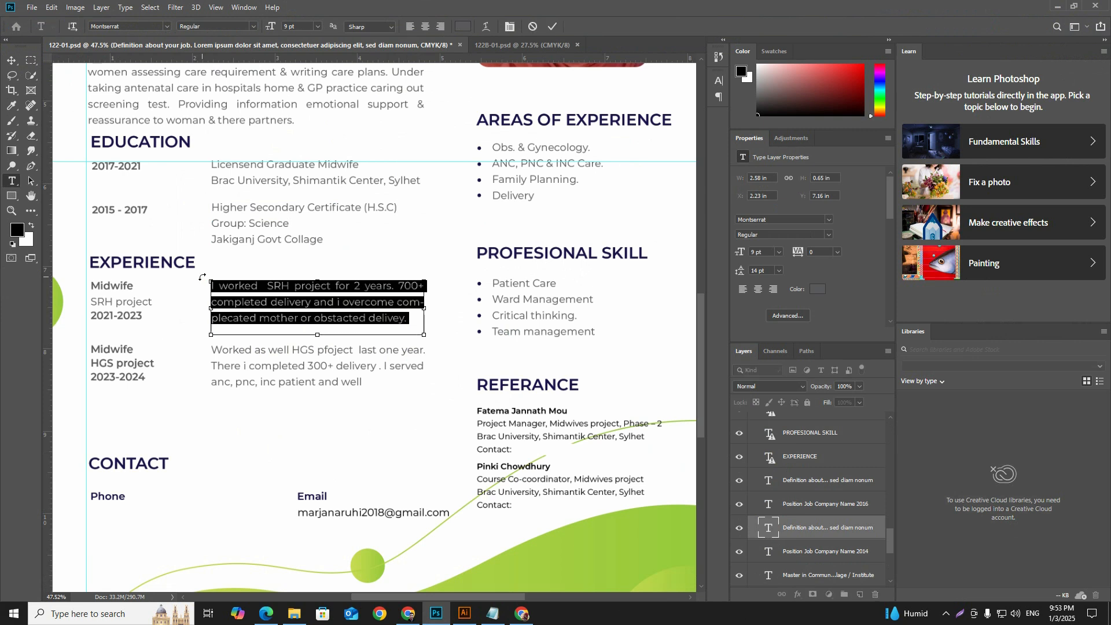
key(ctrl+v)
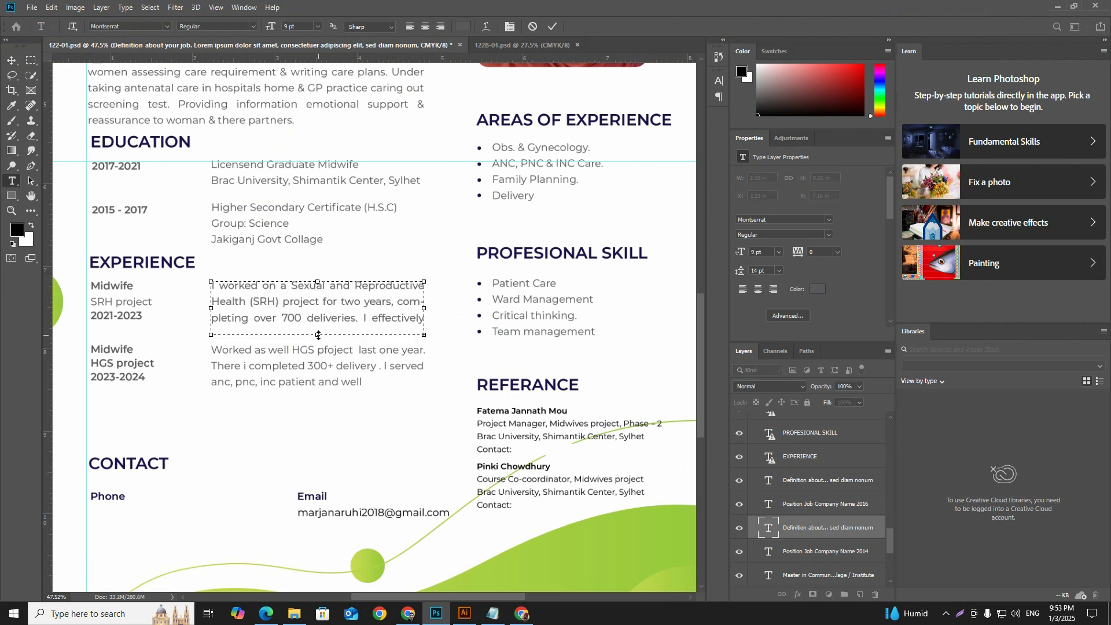
drag(318, 334, 318, 390)
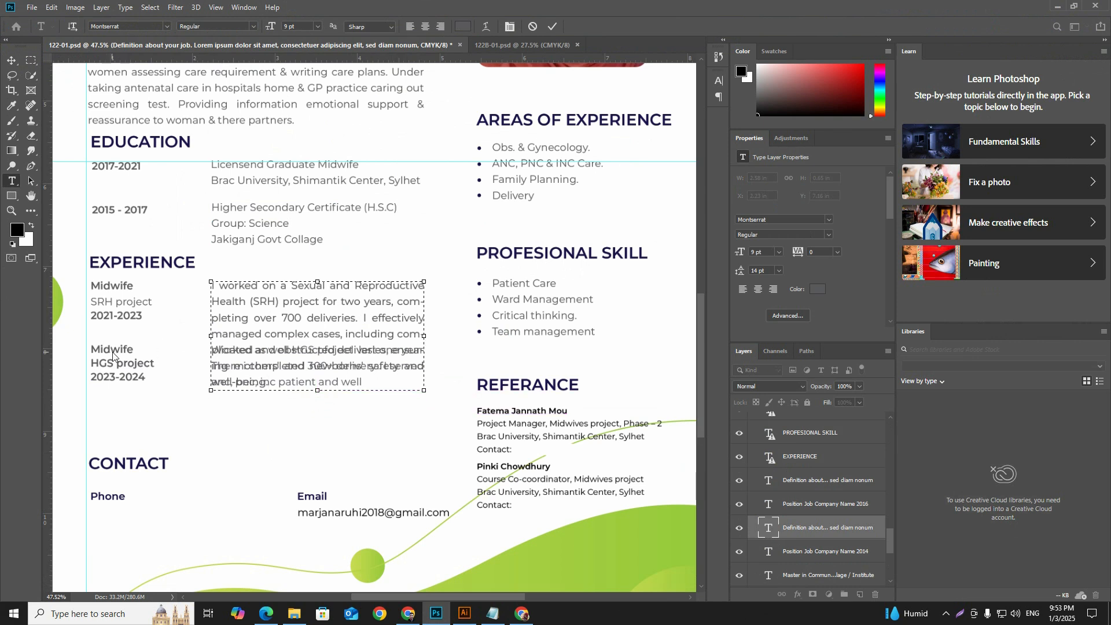
click(552, 27)
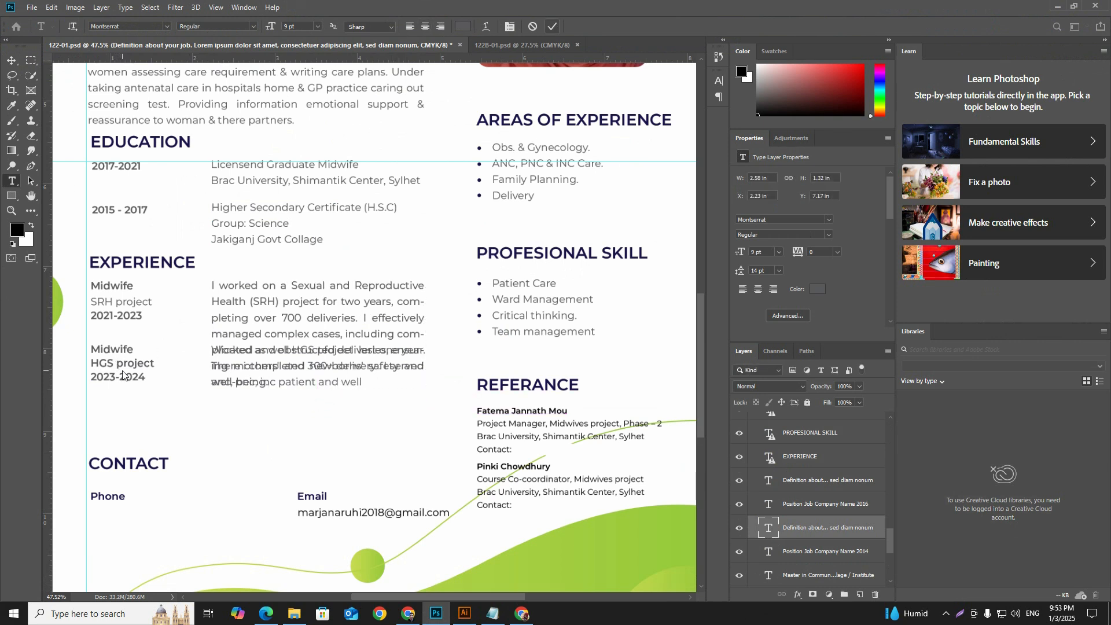
Step: Lock the layer holding the first Experience description
key(v)
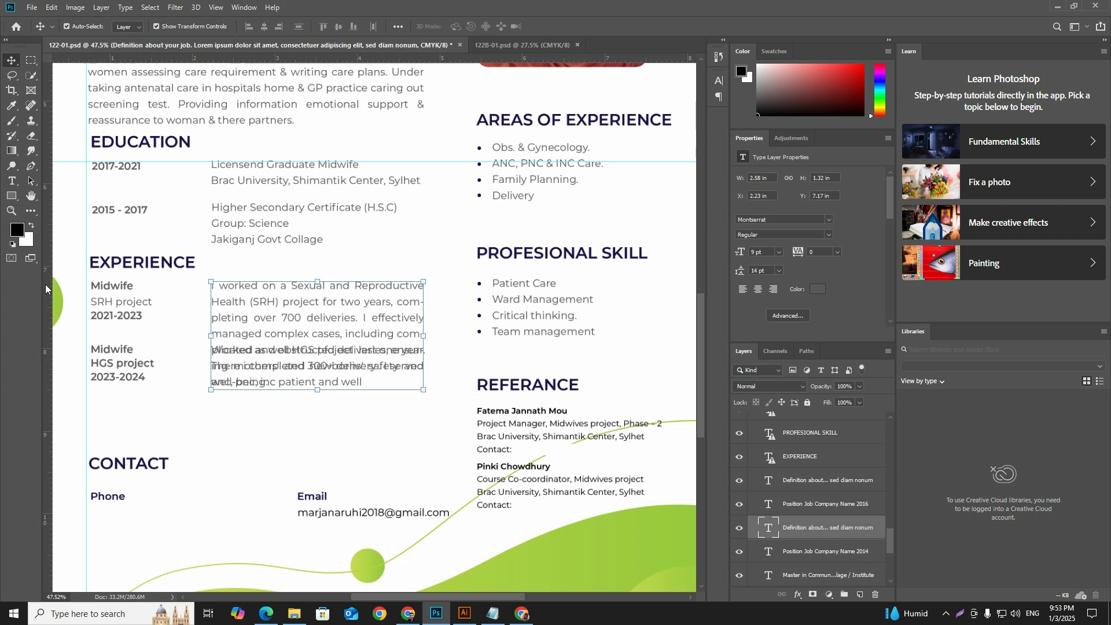
click(116, 373)
click(808, 402)
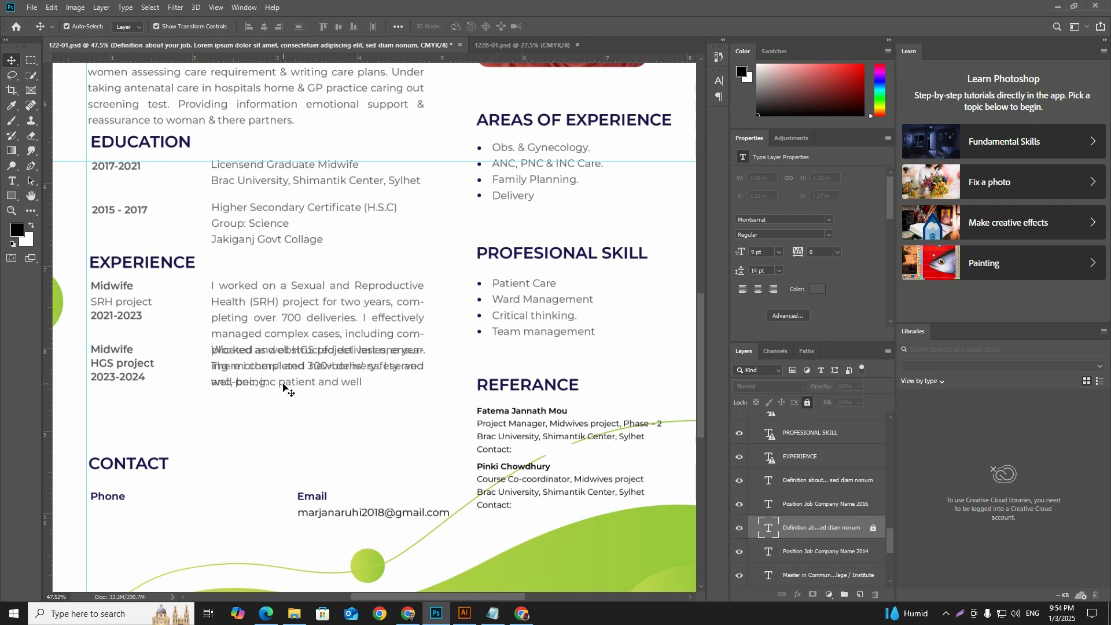
Step: Move the HGS project job details and description together down to about Y 8.6 in, below the first description
click(288, 383)
shift+click(144, 362)
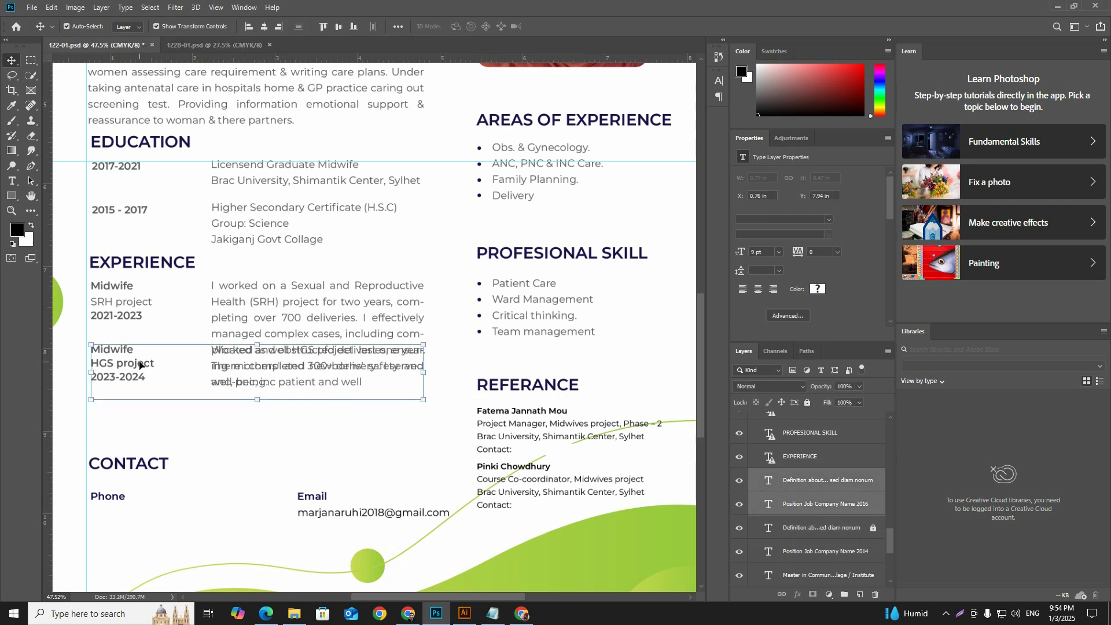
key(Down)
key(Down)
key(Down)
key(Down)
key(Down)
key(Down)
key(Down)
key(Down)
key(Down)
key(Down)
key(Down)
key(Down)
key(Down)
key(Down)
key(Down)
key(Down)
key(Down)
key(Down)
key(Down)
key(Down)
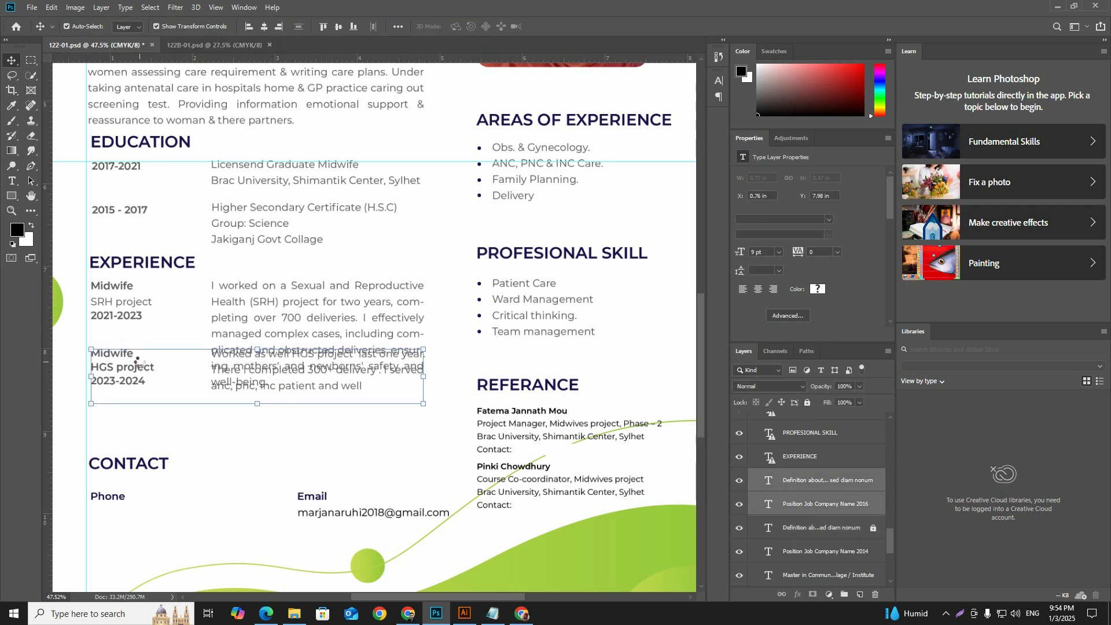
key(Down)
key(Down)
key(Down)
key(Down)
key(Down)
key(Down)
key(Down)
key(Down)
key(Down)
key(Down)
key(Down)
key(Down)
key(Down)
key(Down)
key(Down)
key(Down)
key(Down)
key(Down)
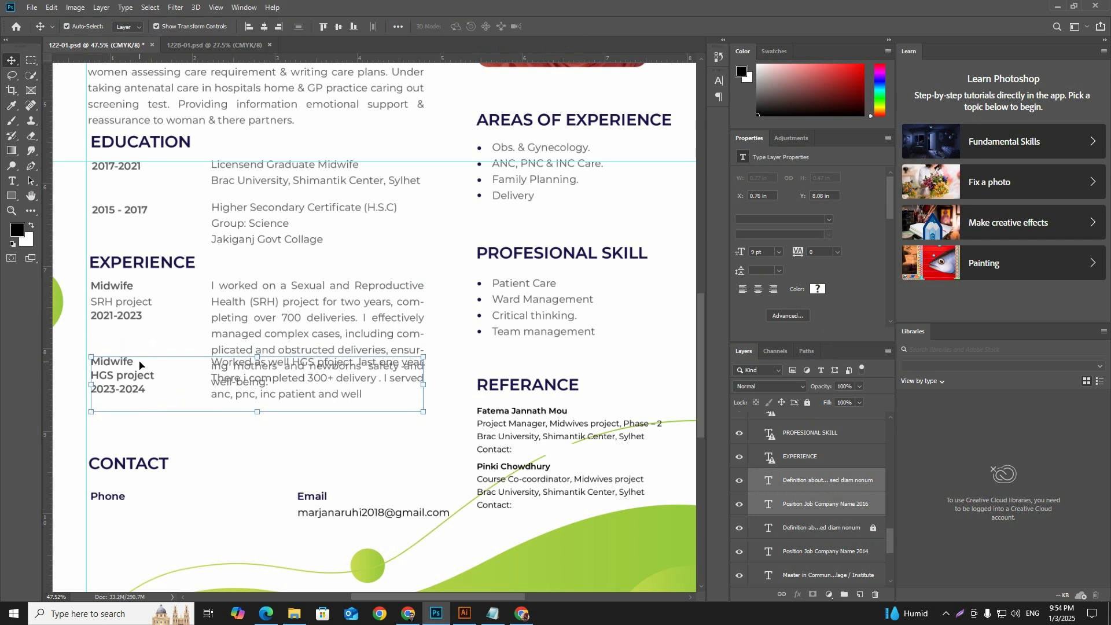
drag(126, 363, 125, 406)
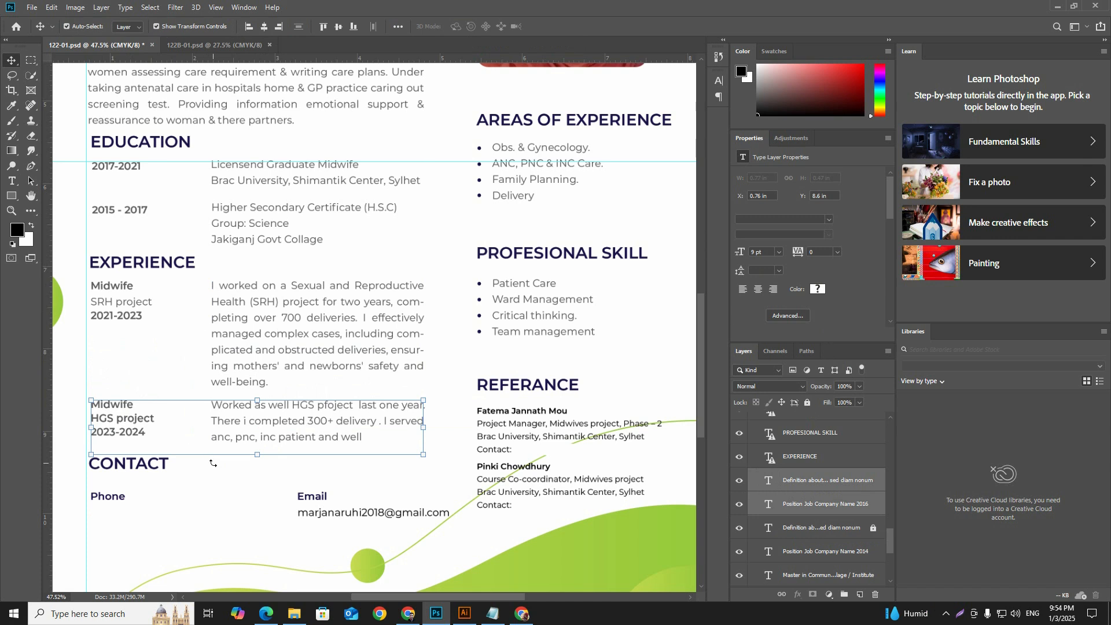
Step: Copy the full HGS project description from the second Experience entry
scroll(215, 463, down, 3)
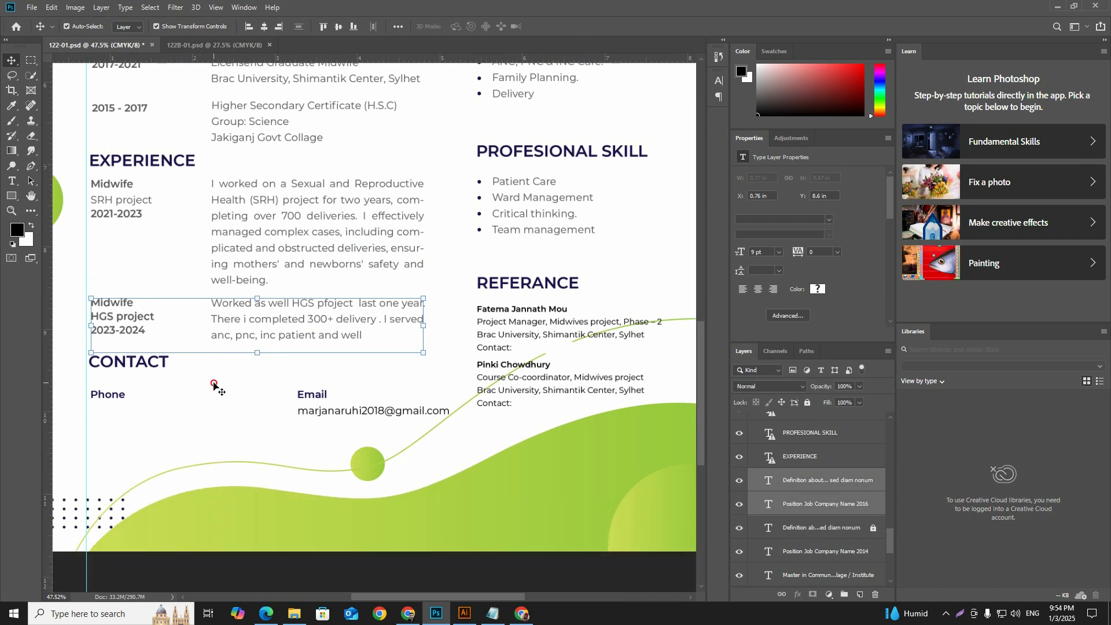
click(218, 387)
double_click(312, 322)
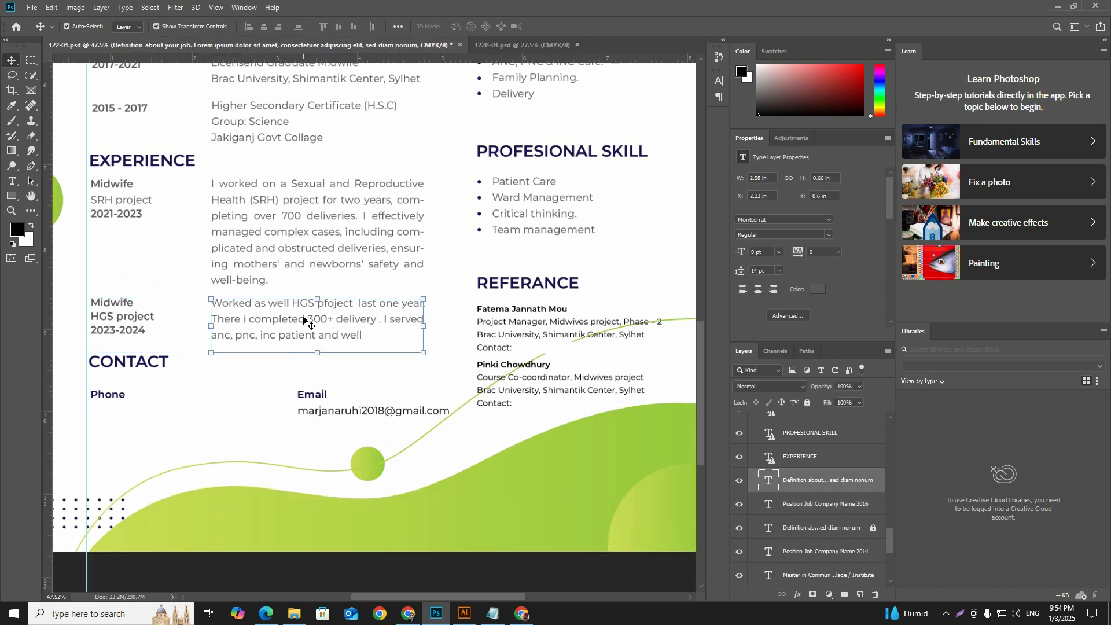
key(ctrl+a)
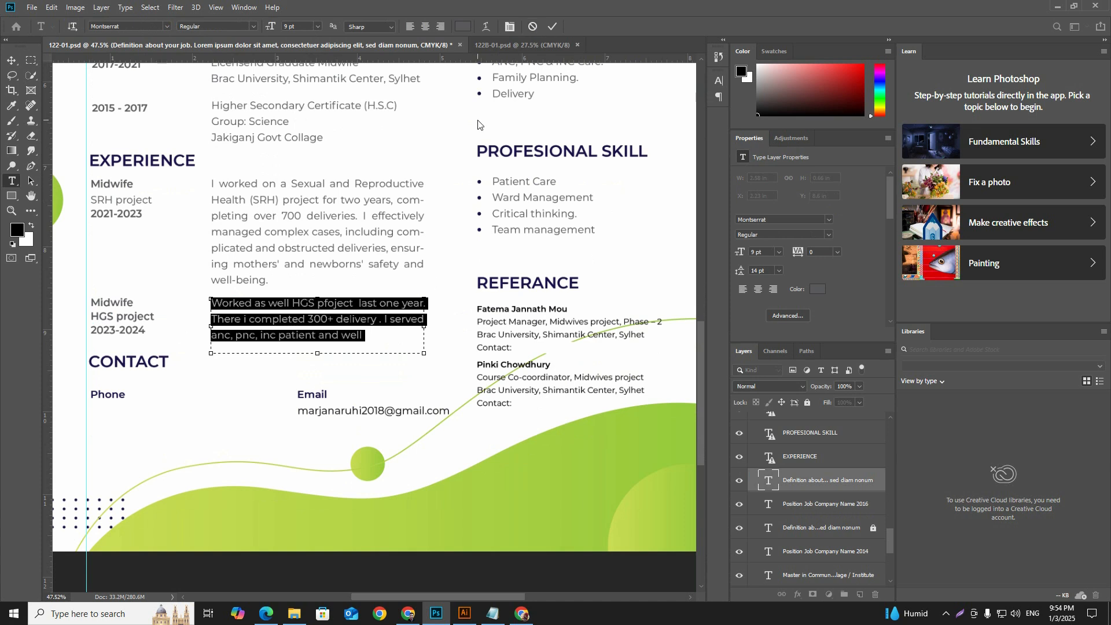
click(553, 27)
key(v)
Step: Switch to the ChatGPT conversation in Chrome and submit a "rewrite" request containing the copied HGS project description after an opening quotation mark
mouse_move(309, 622)
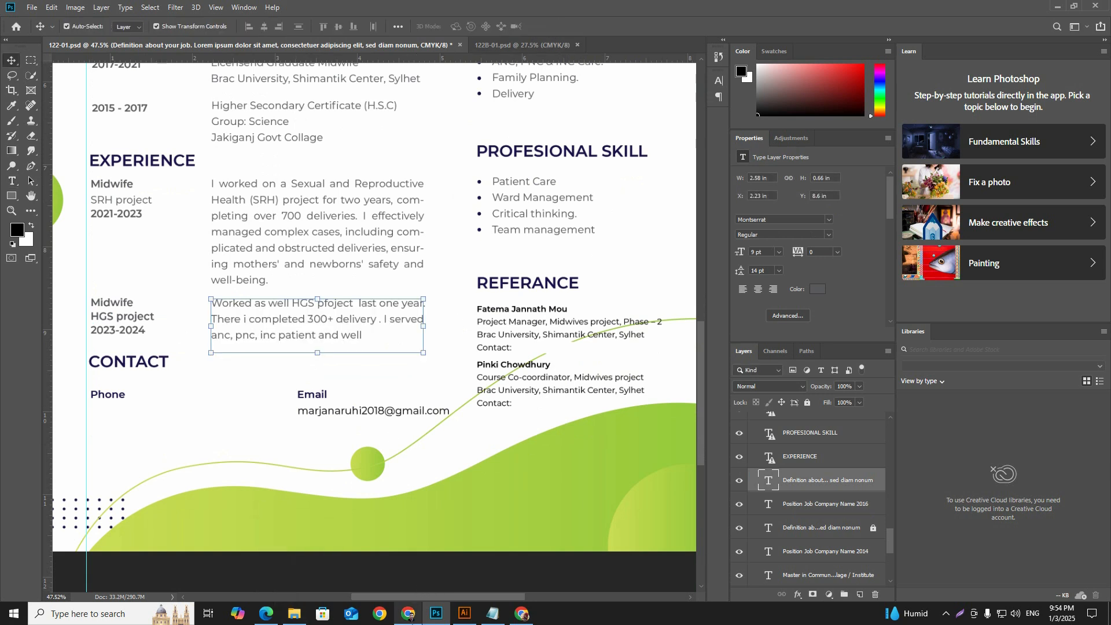
click(408, 614)
click(412, 623)
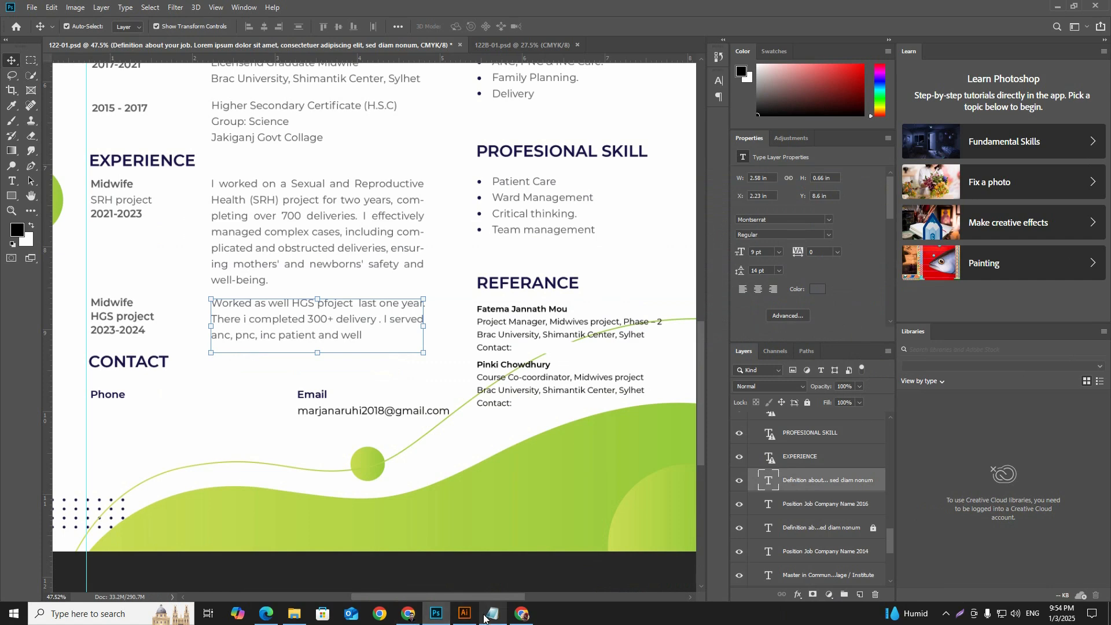
click(527, 621)
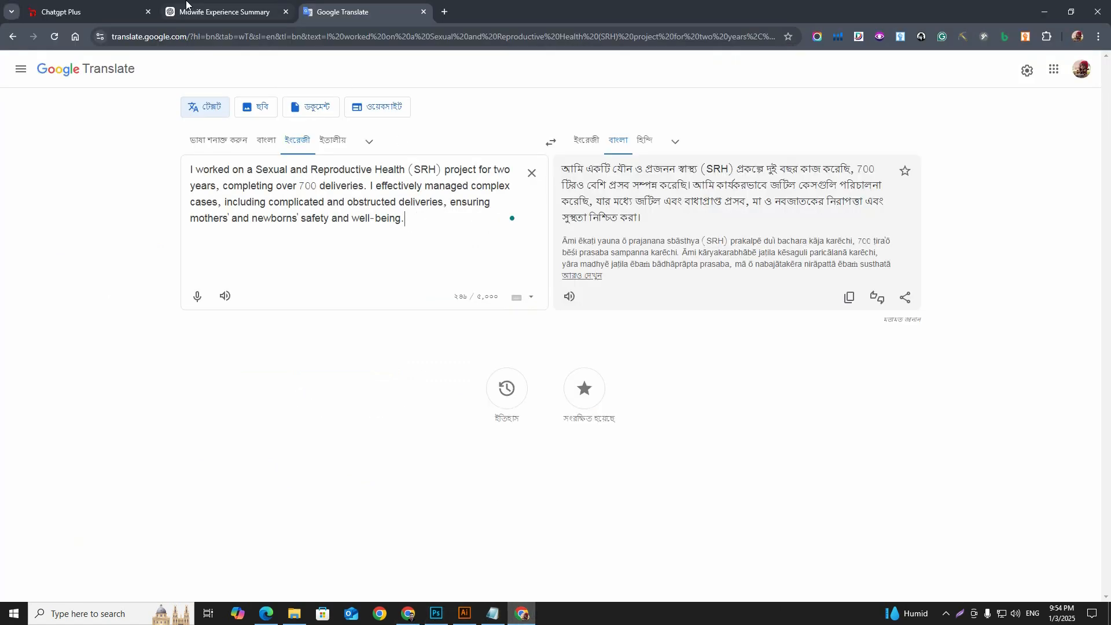
click(223, 12)
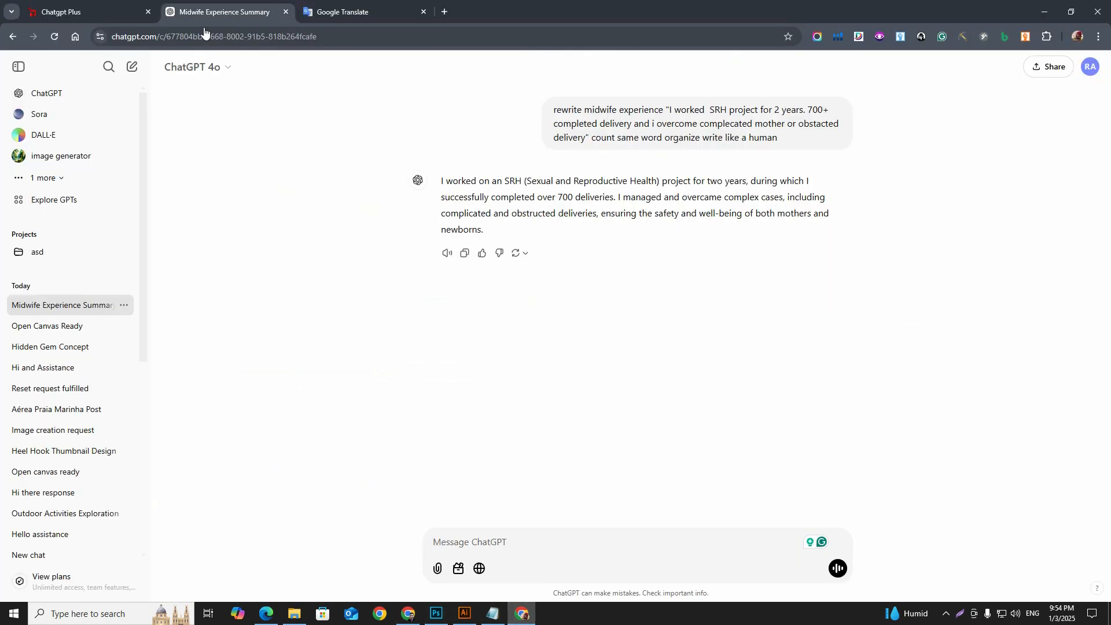
click(485, 542)
text(rewrite)
text(Worked as well HGS pfoject  last one year.There i completed 300+ delivery . I served anc, pnc, inc patient and well)
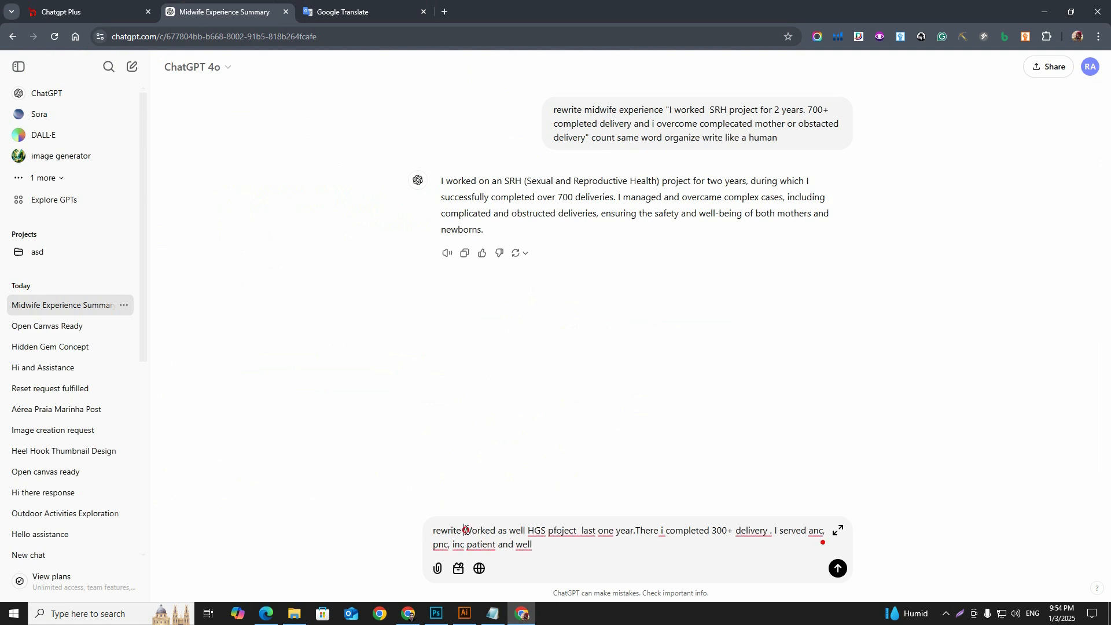
click(465, 530)
text(")
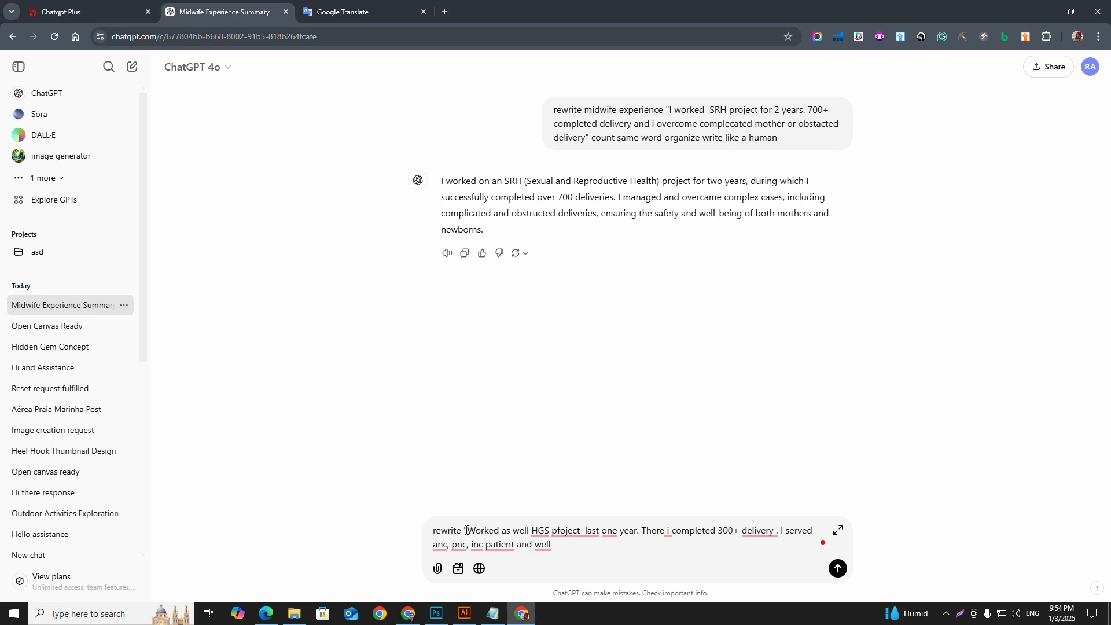
key(Return)
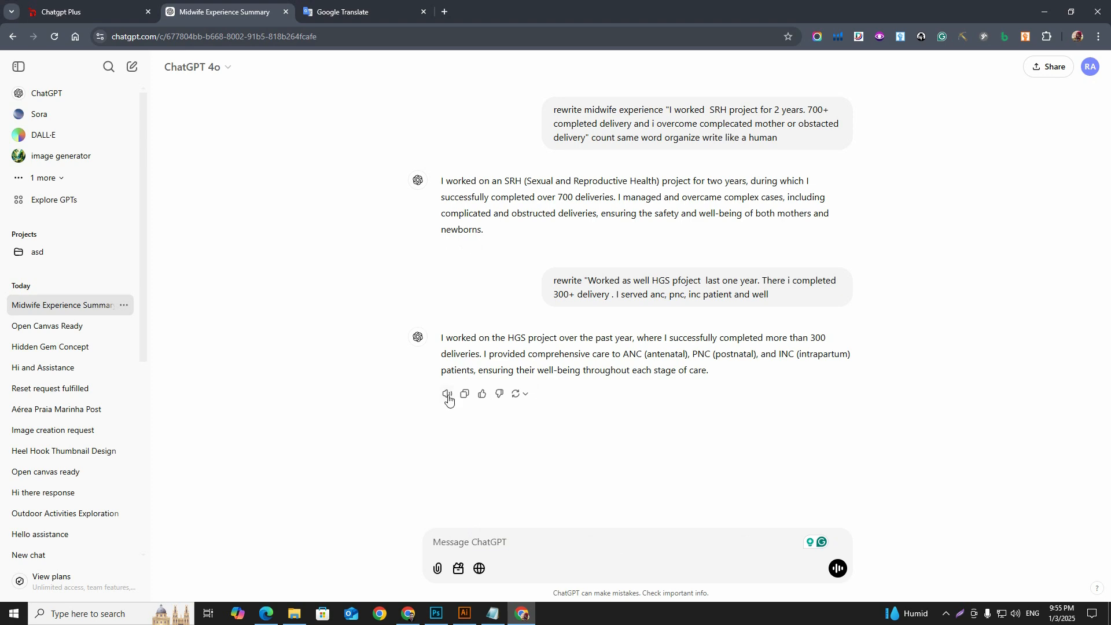
Step: Replace the Google Translate source text with ChatGPT's HGS project rewrite and accept the Grammarly suggestion "successfully completing"
click(350, 11)
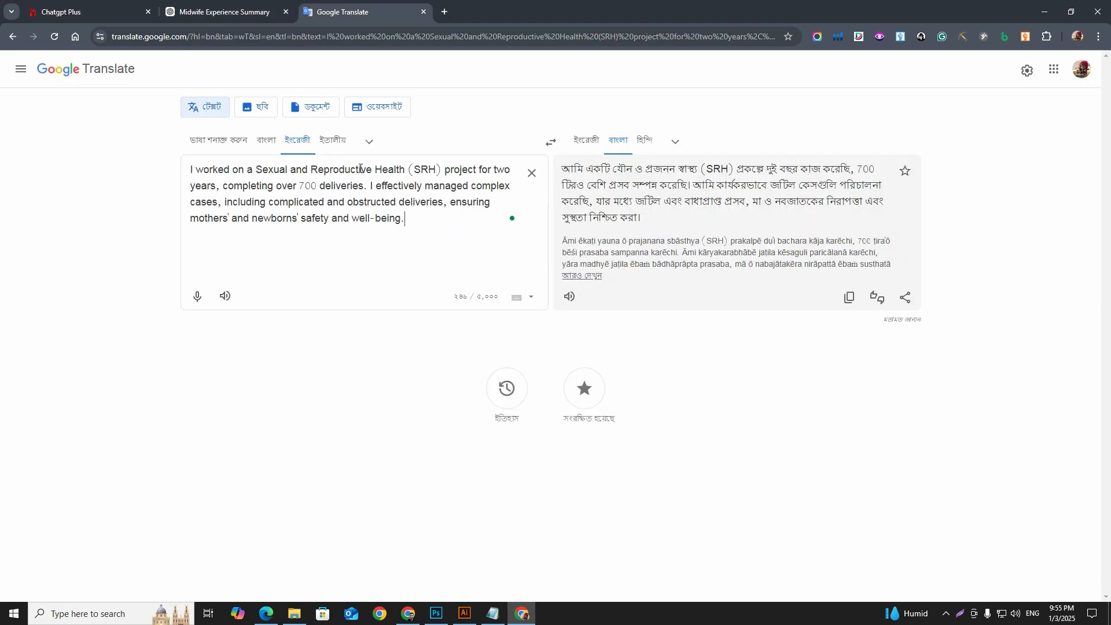
click(530, 173)
text(I worked on the HGS project over the past year, where I successfully completed more than 300 deliveries. I provided comprehensive care to ANC (antenatal), PNC (postnatal), and INC (intrapartum) patients, ensuring their well-being throughout each stage of care.)
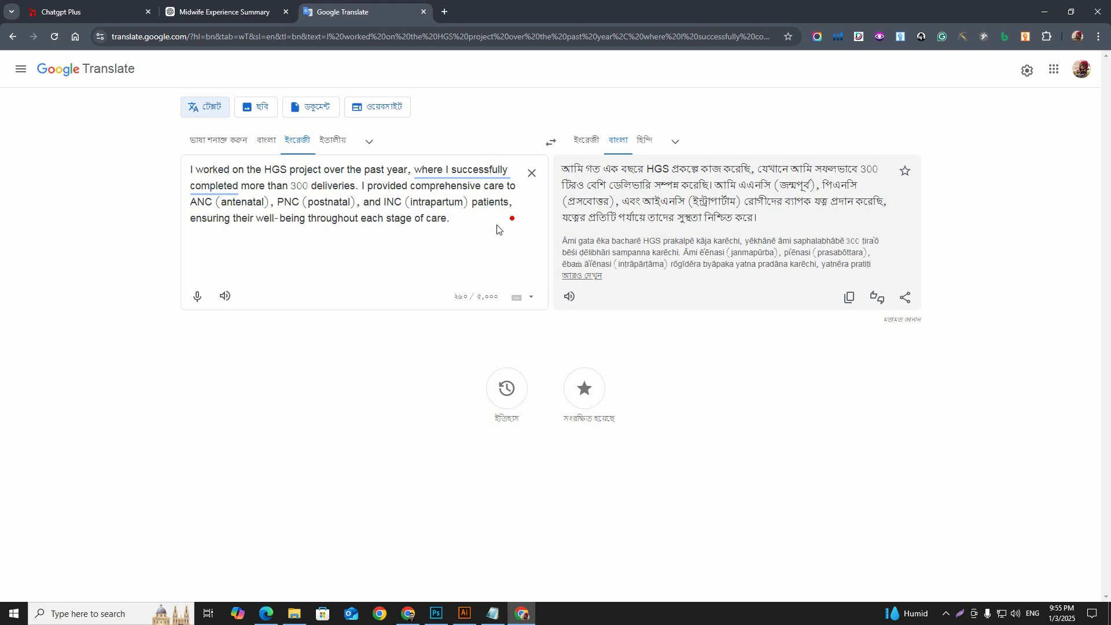
mouse_move(440, 172)
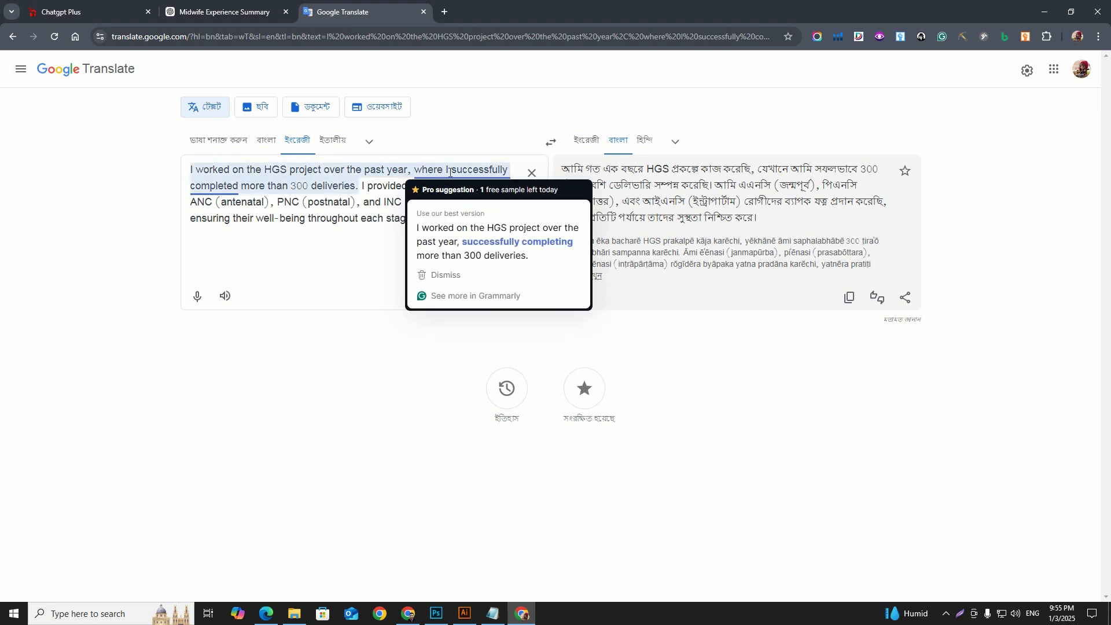
click(475, 231)
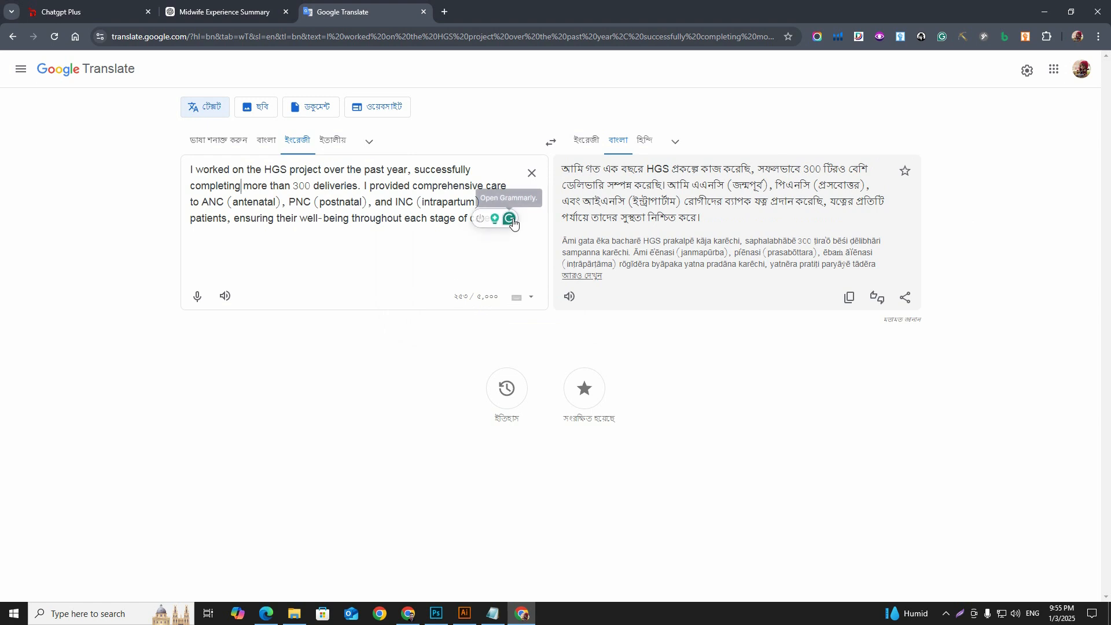
Step: Copy the polished HGS text from Google Translate, replace the second Experience description in Photoshop with it, and enlarge its text box to fit
click(495, 220)
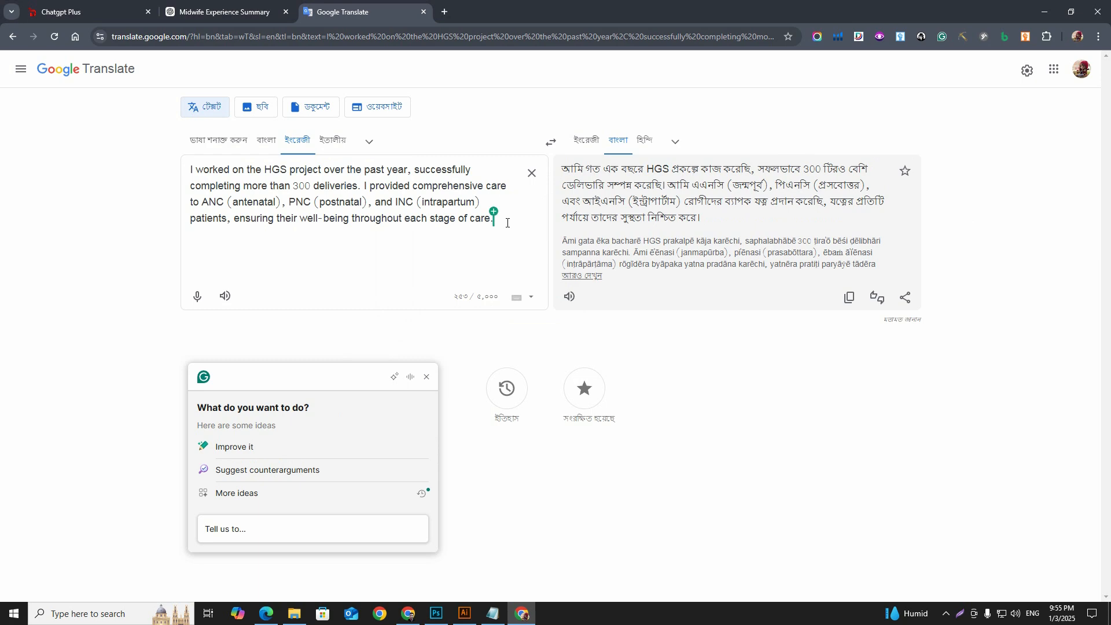
drag(499, 219, 150, 174)
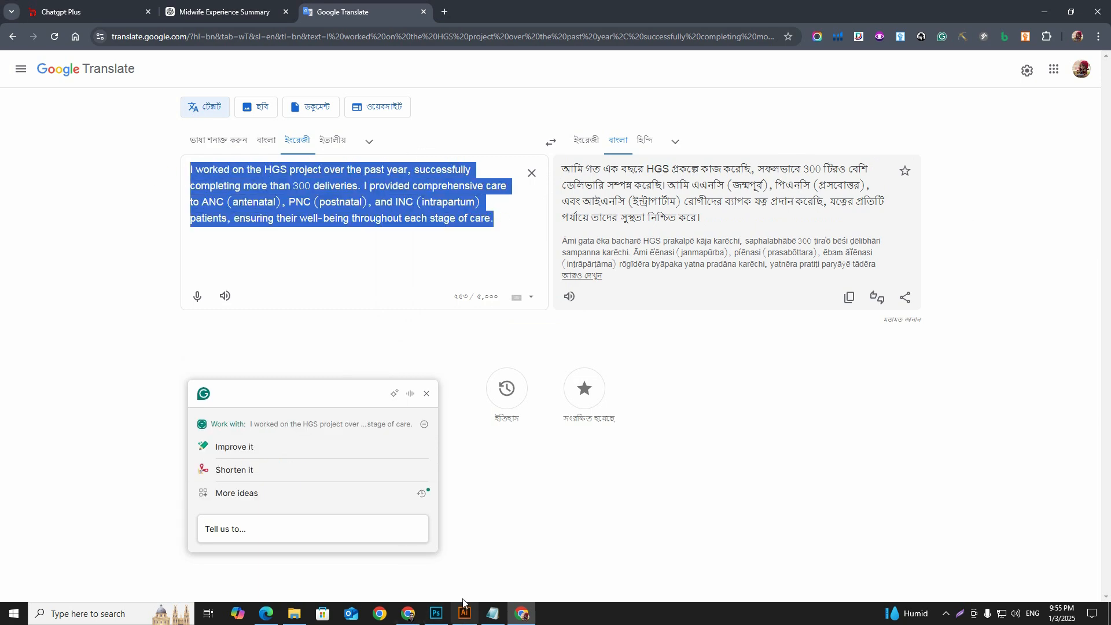
click(435, 613)
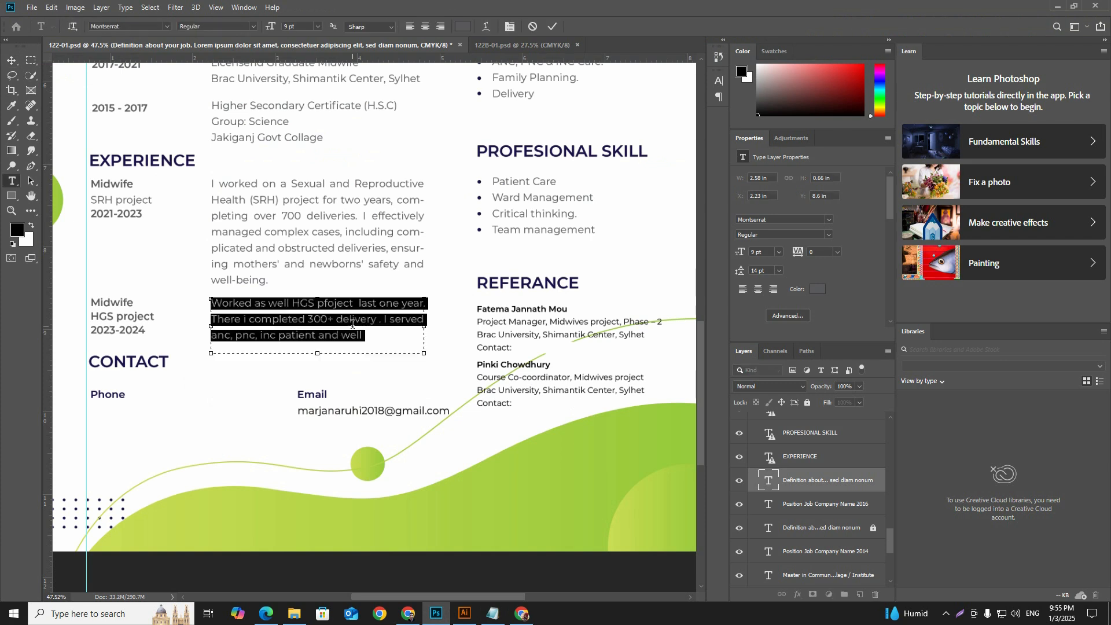
double_click(352, 327)
key(ctrl+v)
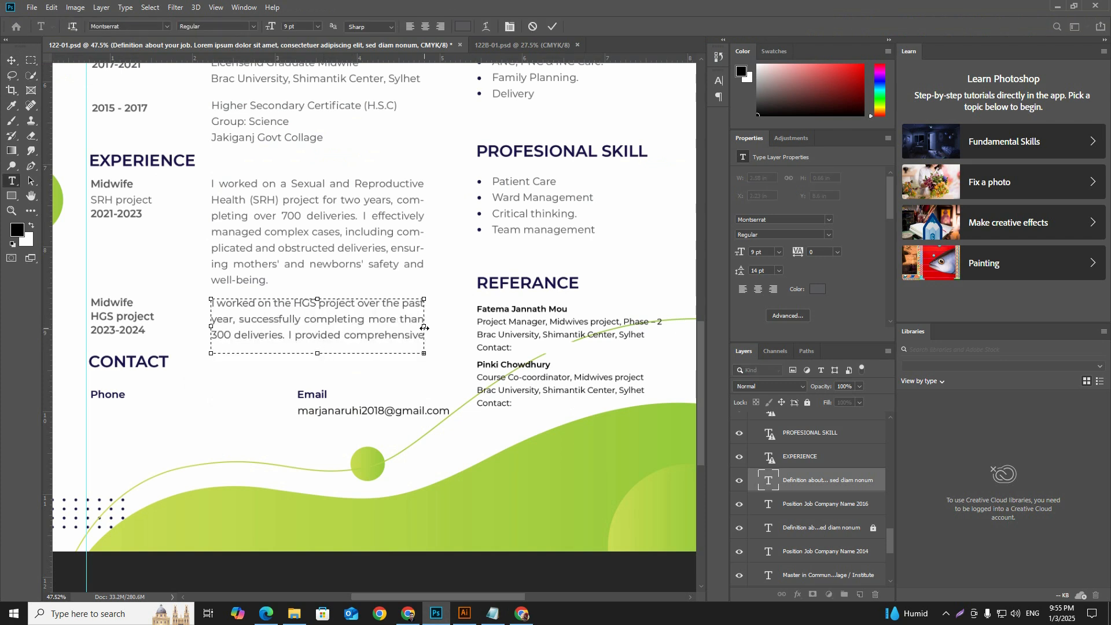
drag(424, 328, 434, 325)
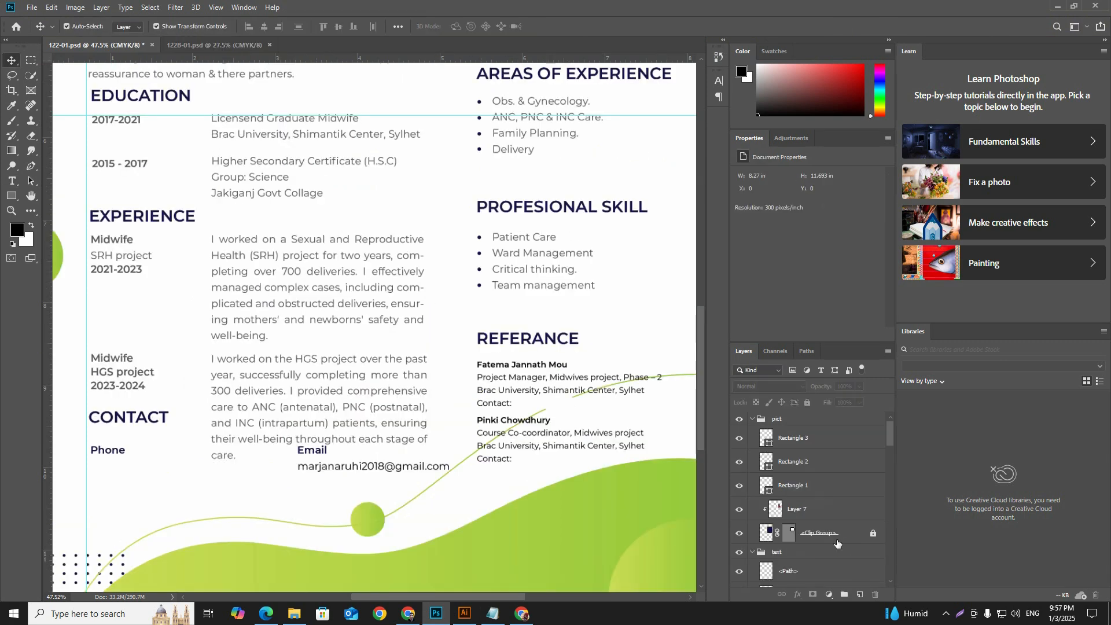
Step: Examine the overall CV layout, including the section spacing and both Experience descriptions
key(ctrl)
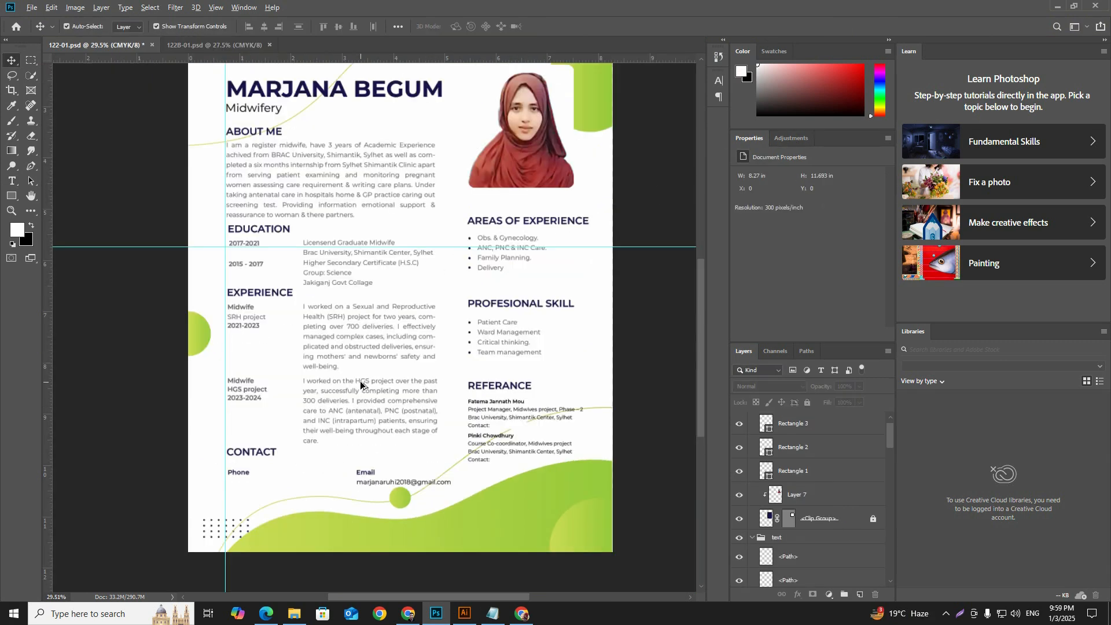
scroll(361, 385, up, 2)
scroll(360, 384, down, 3)
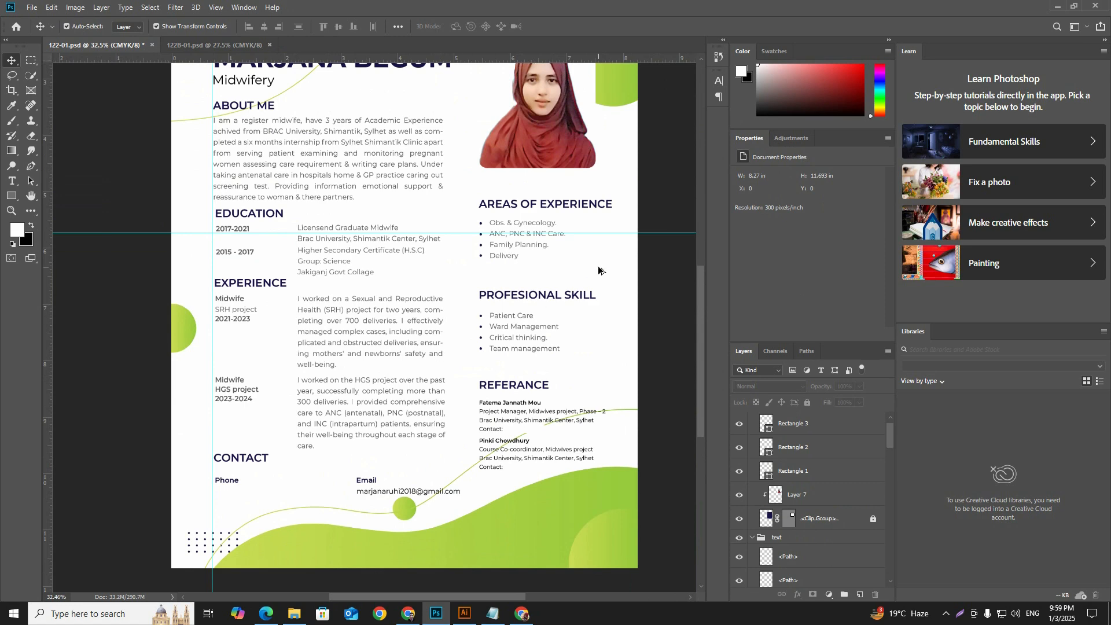
scroll(599, 269, up, 3)
scroll(599, 270, down, 2)
scroll(498, 387, down, 1)
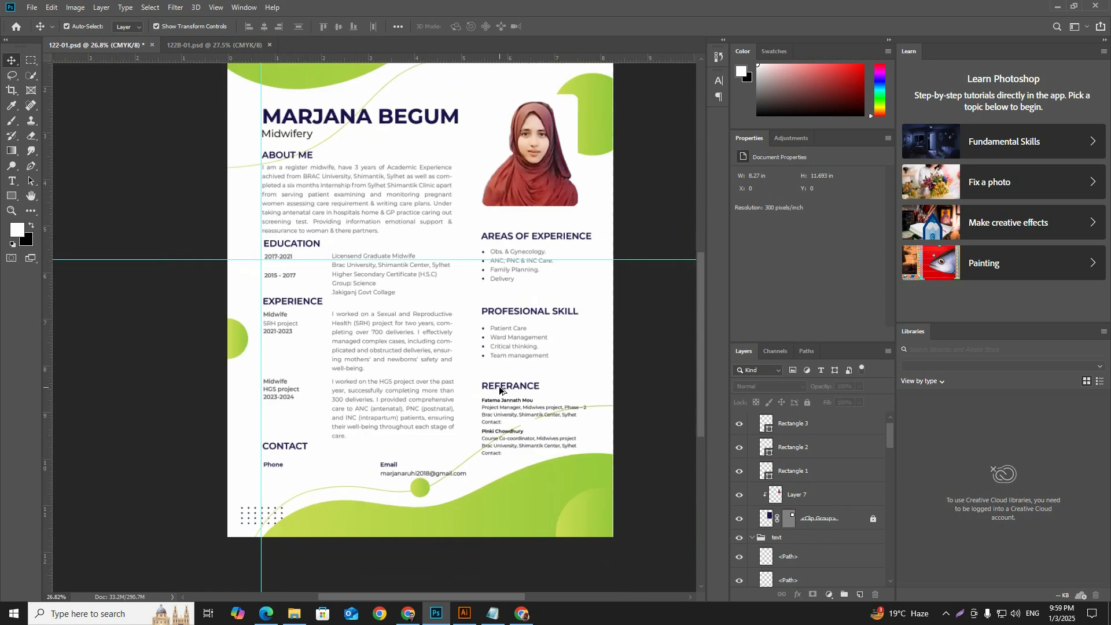
drag(518, 333, 454, 368)
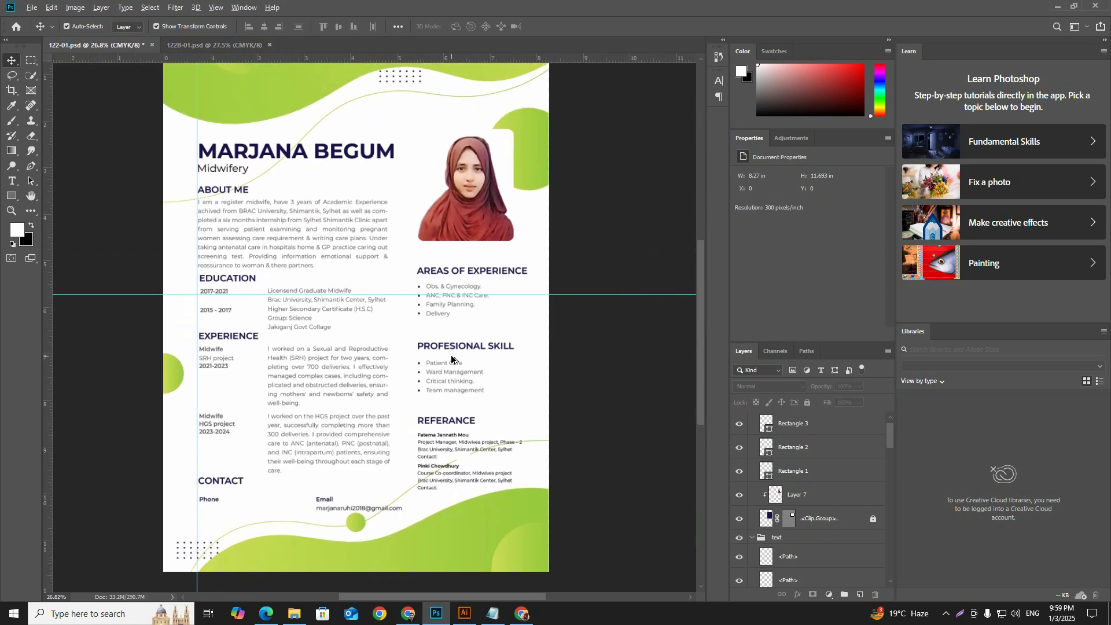
scroll(450, 353, down, 1)
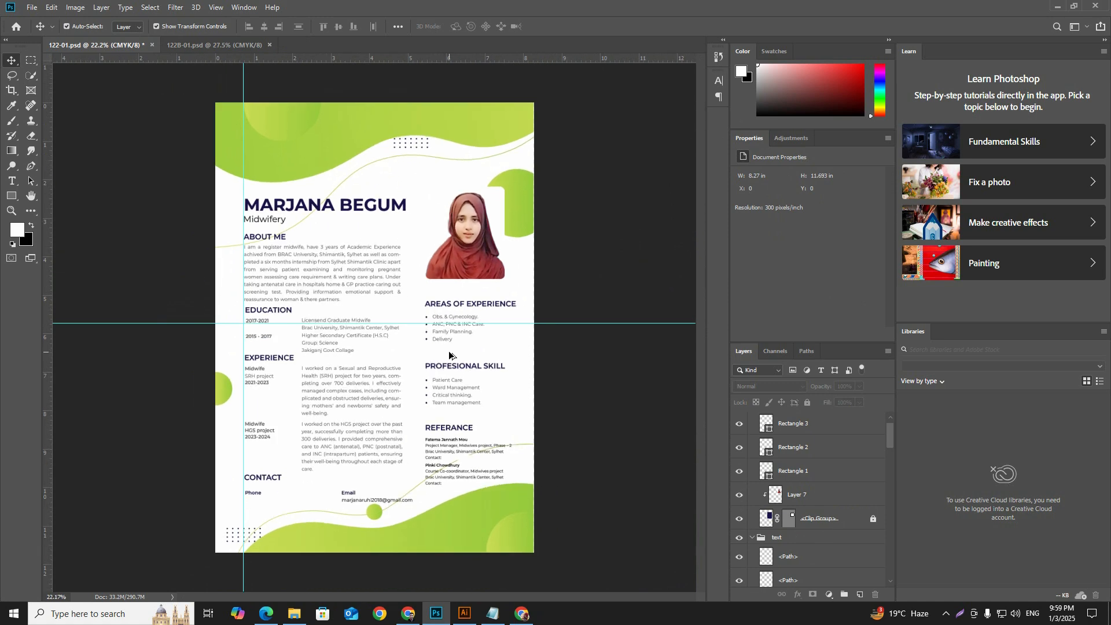
scroll(450, 354, up, 1)
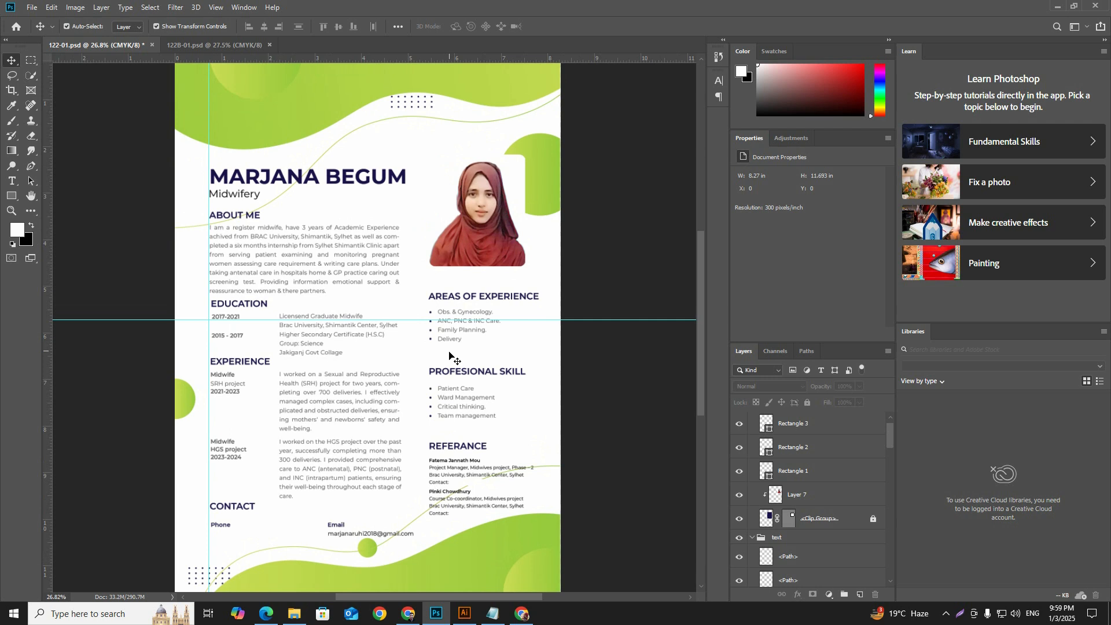
Step: Save the CV document 122-01.psd
key(ctrl+s)
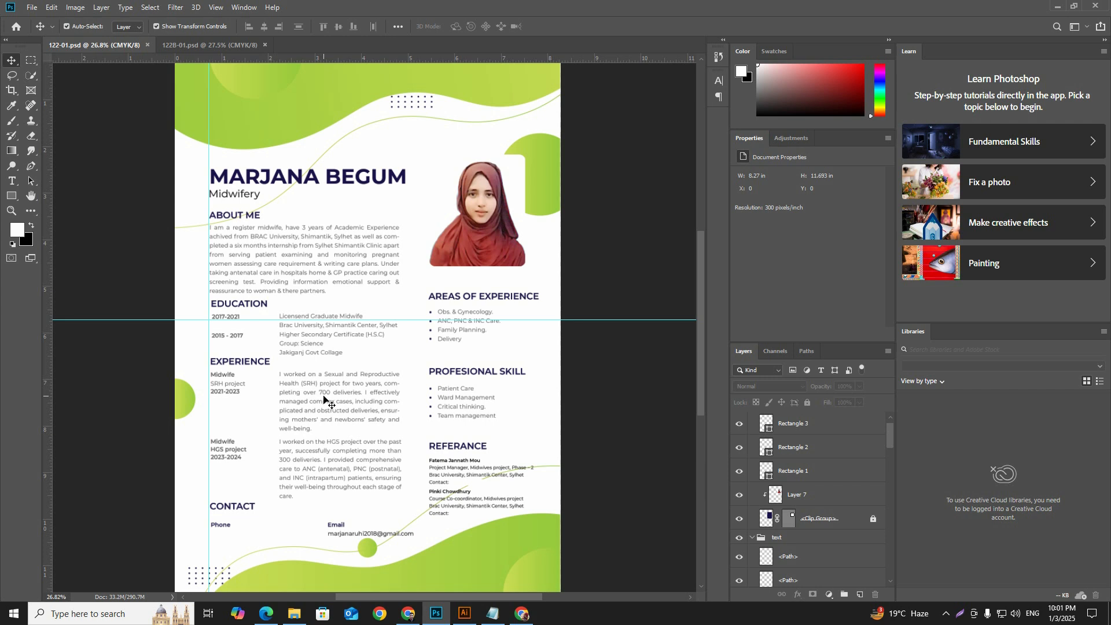
scroll(324, 399, down, 2)
scroll(323, 399, up, 2)
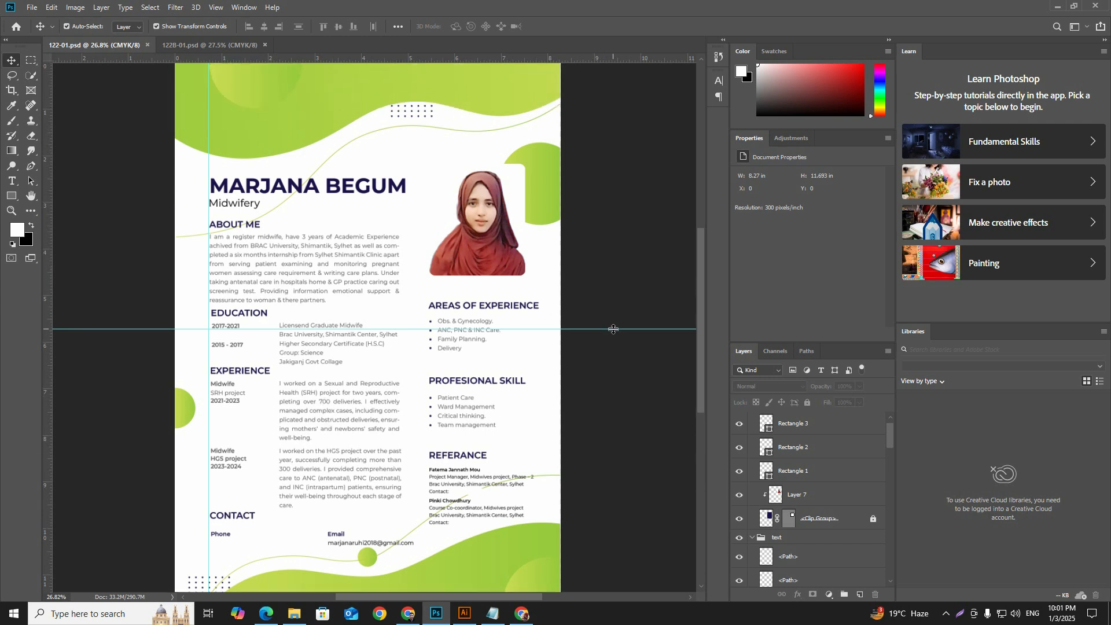
Step: Switch to Illustrator and examine the original CV's experience, education, personal details and reference sections for comparison with the new design
click(463, 614)
scroll(385, 285, up, 3)
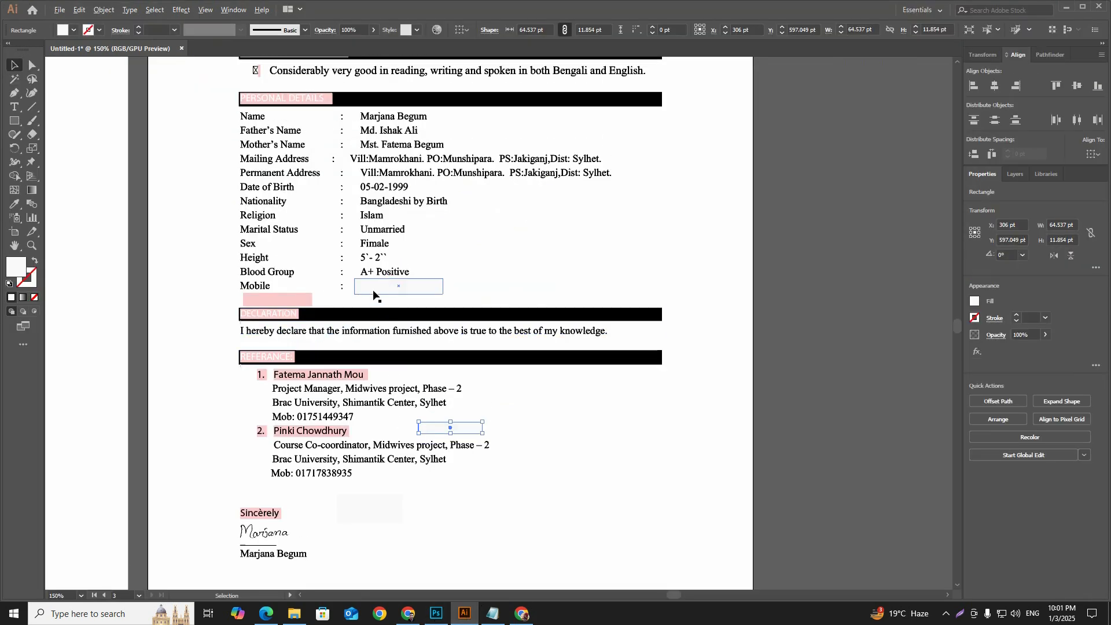
scroll(382, 286, up, 2)
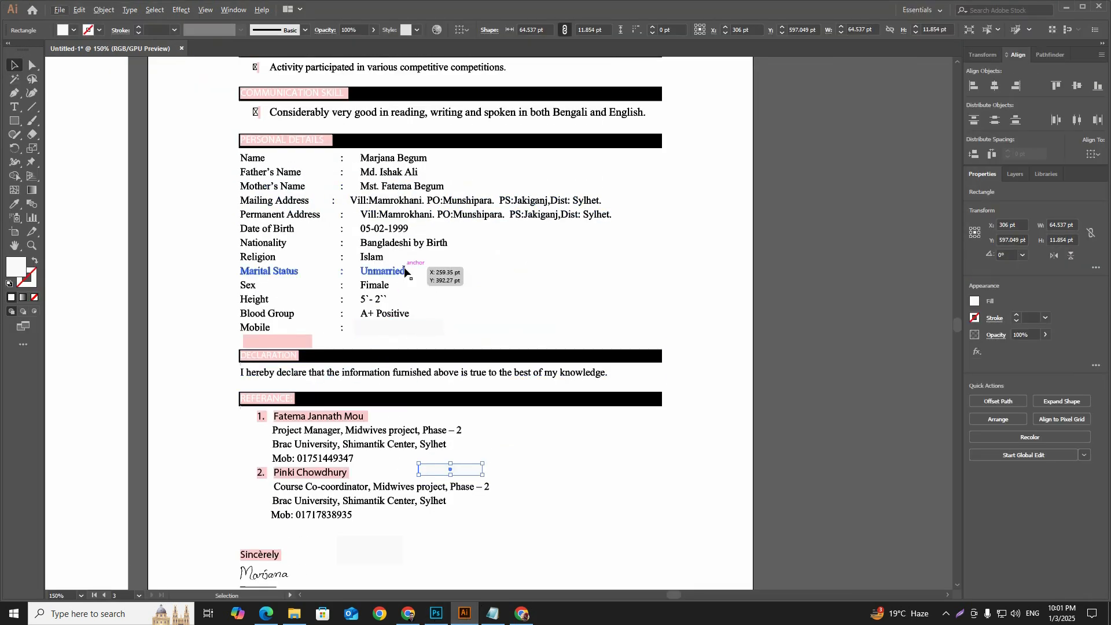
scroll(404, 271, down, 2)
drag(297, 238, 391, 238)
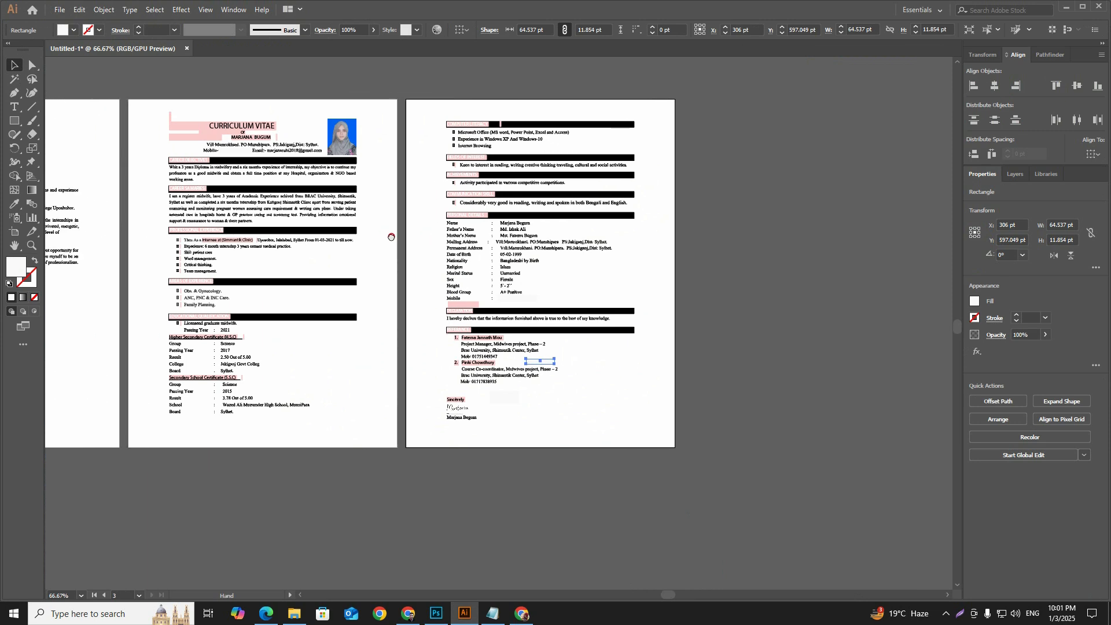
scroll(254, 267, up, 2)
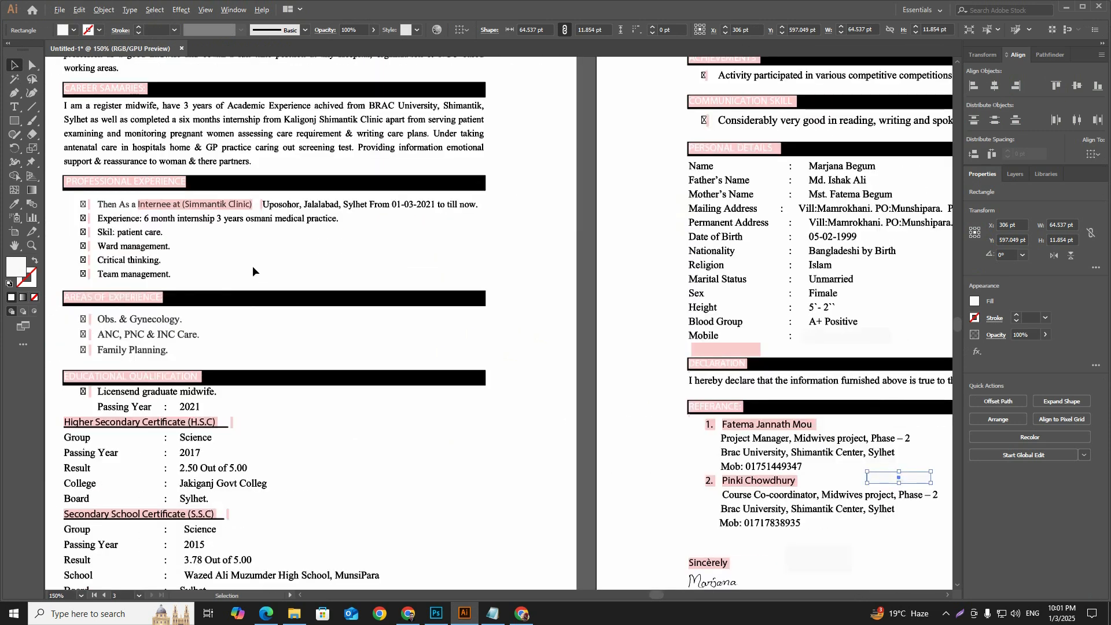
scroll(252, 271, down, 3)
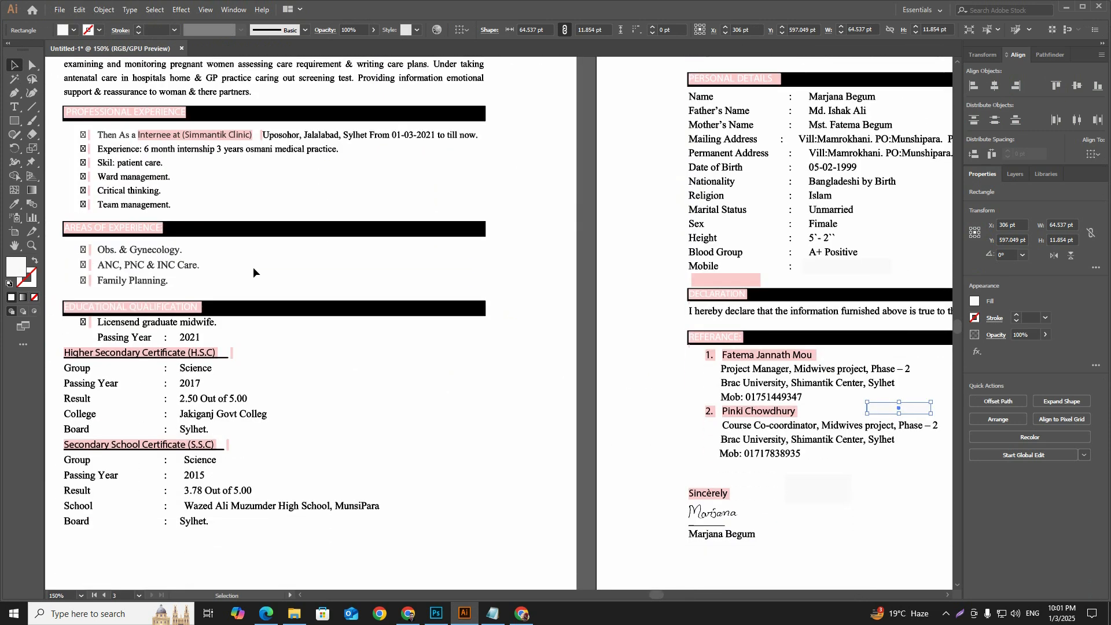
scroll(253, 271, up, 3)
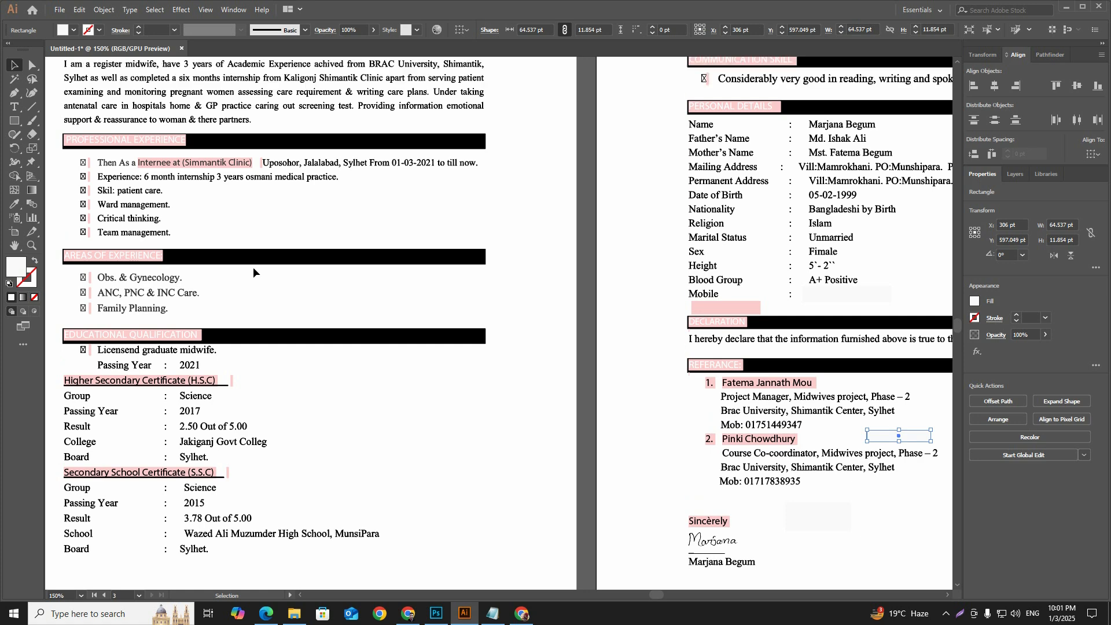
scroll(253, 272, down, 1)
scroll(401, 246, up, 2)
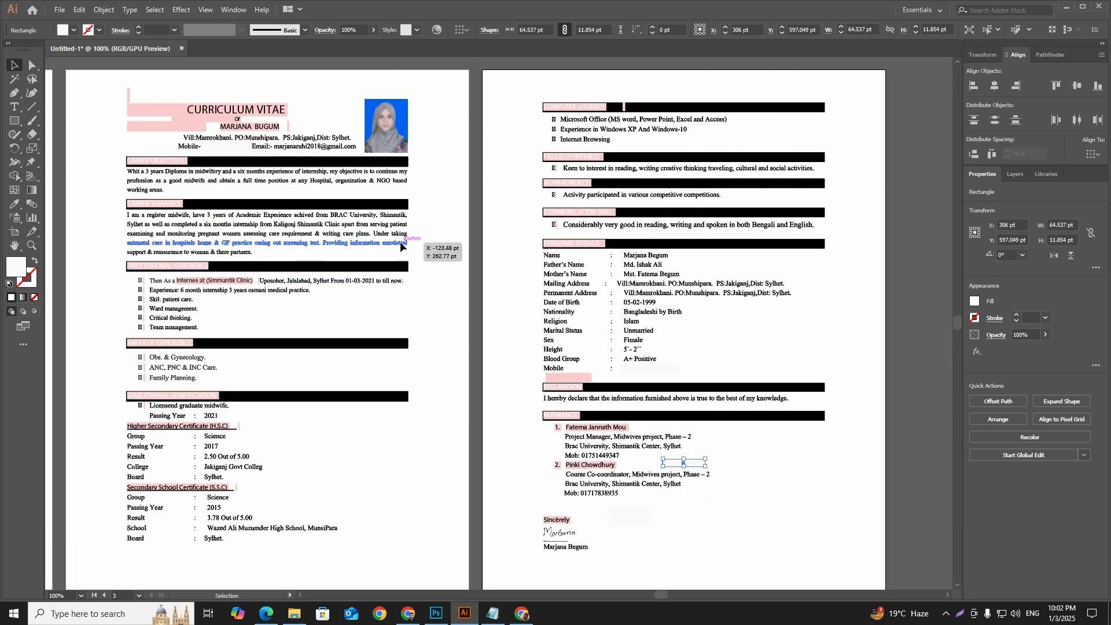